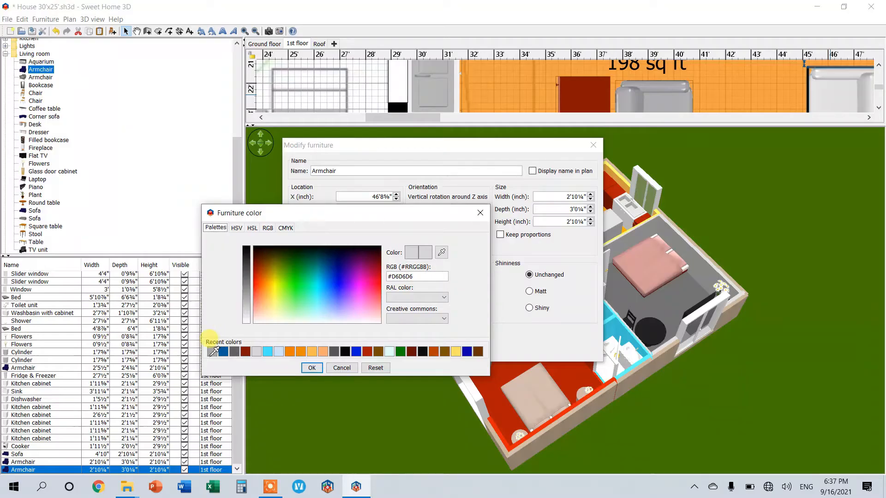
- Apply the recently used grey as the color of the selected armchair
left_click(312, 370)
left_click(428, 351)
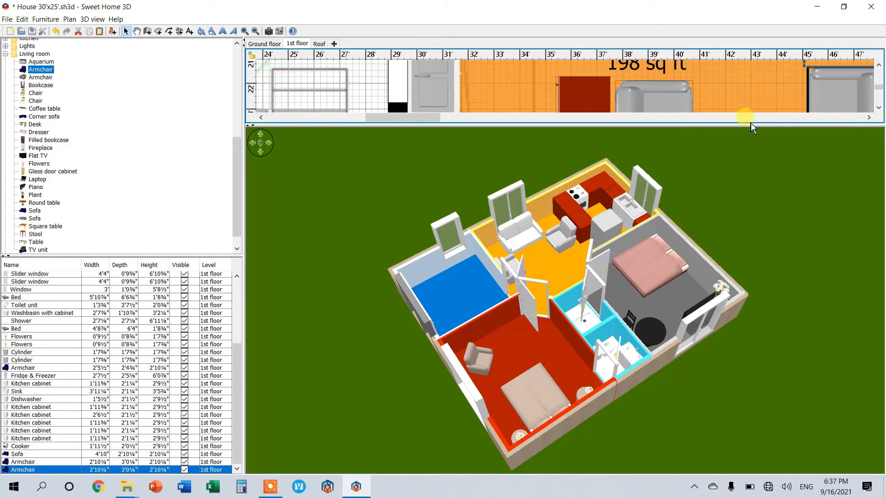
- Change the color of the living area sofa to the recently used grey #A5A5A5
scroll(749, 120, "down", 3)
scroll(749, 117, "down", 1)
double_click(742, 104)
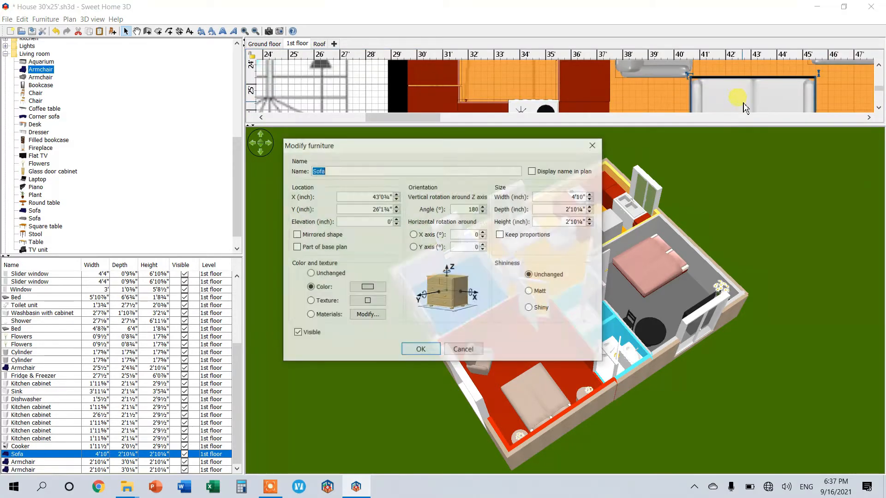
left_click(386, 288)
left_click(215, 349)
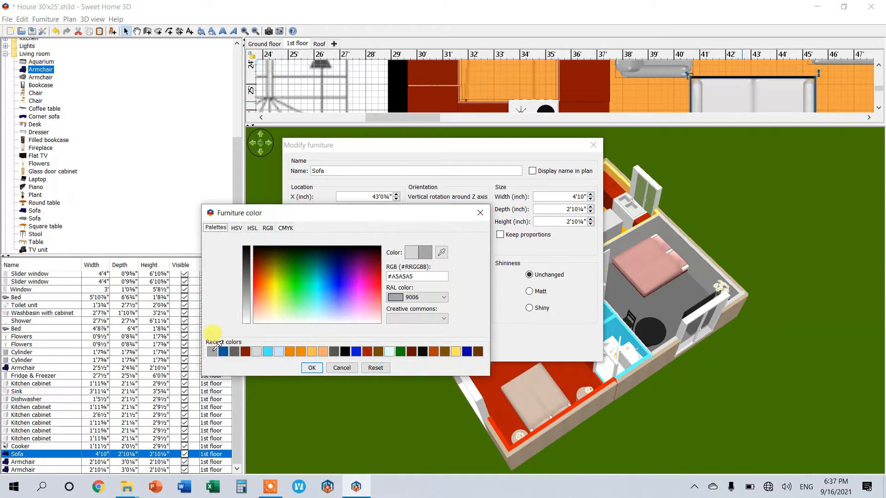
left_click(312, 368)
left_click(418, 351)
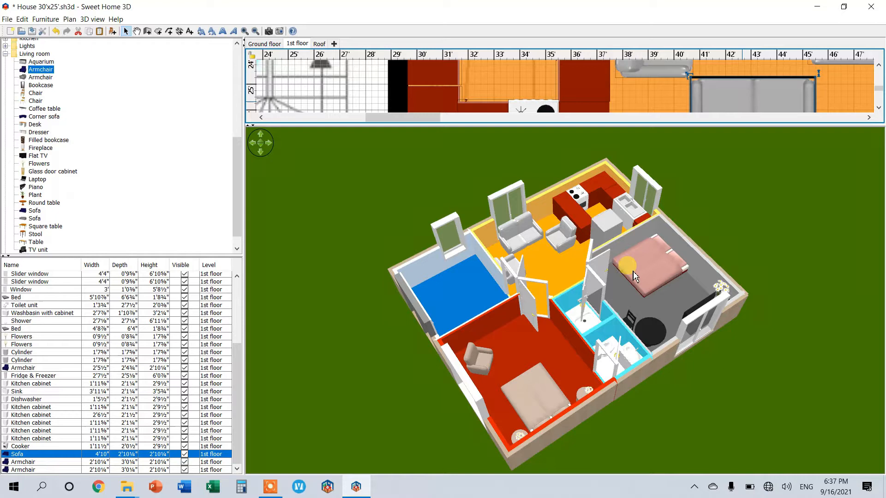
- View the house from the opposite side in 3D and enlarge the plan area above the 3D view
left_click_drag(599, 323, 524, 342)
left_click_drag(504, 310, 451, 284)
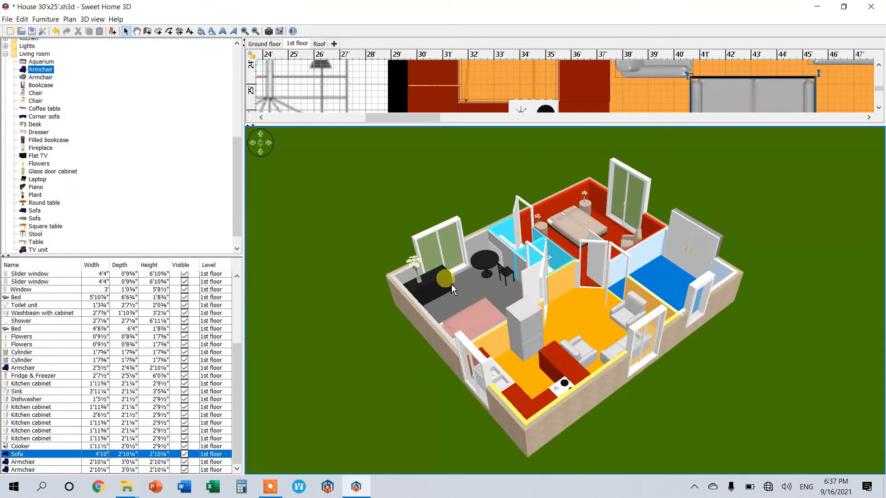
left_click(798, 95)
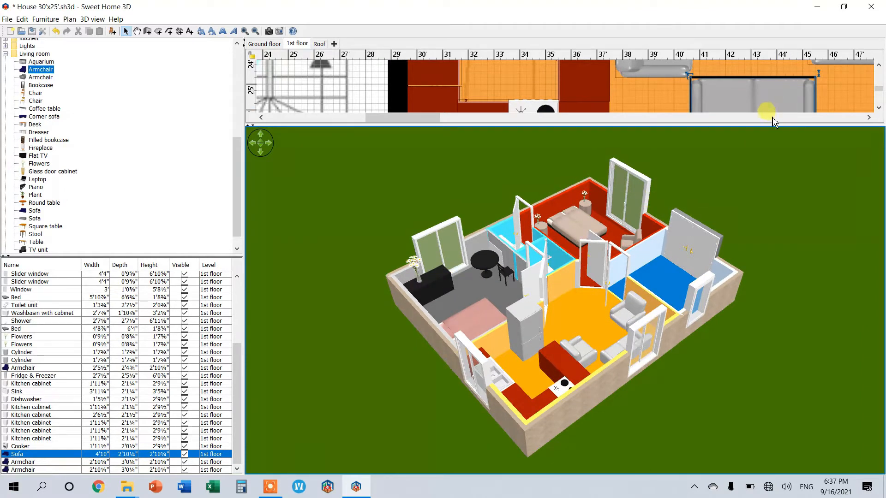
left_click_drag(772, 121, 756, 263)
left_click(751, 144)
- Rotate the chair beside the round table in the 147 sq ft room so it is angled toward the table
scroll(751, 144, "up", 10)
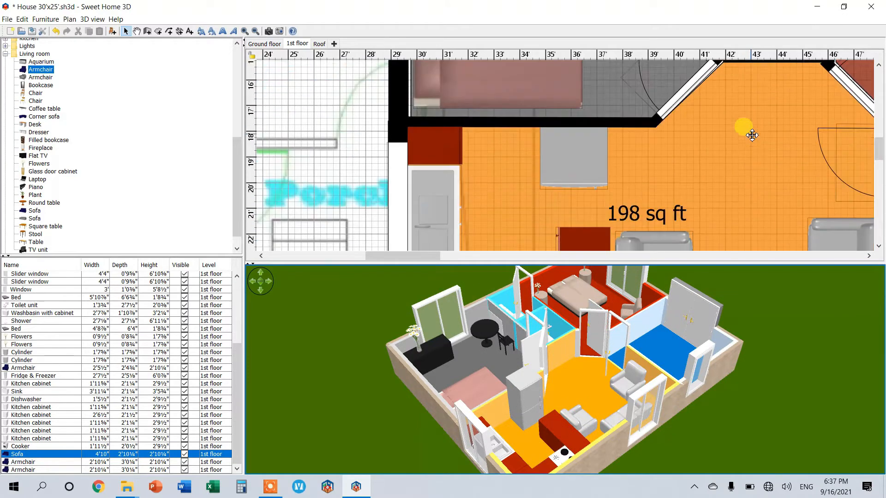
scroll(753, 134, "up", 3)
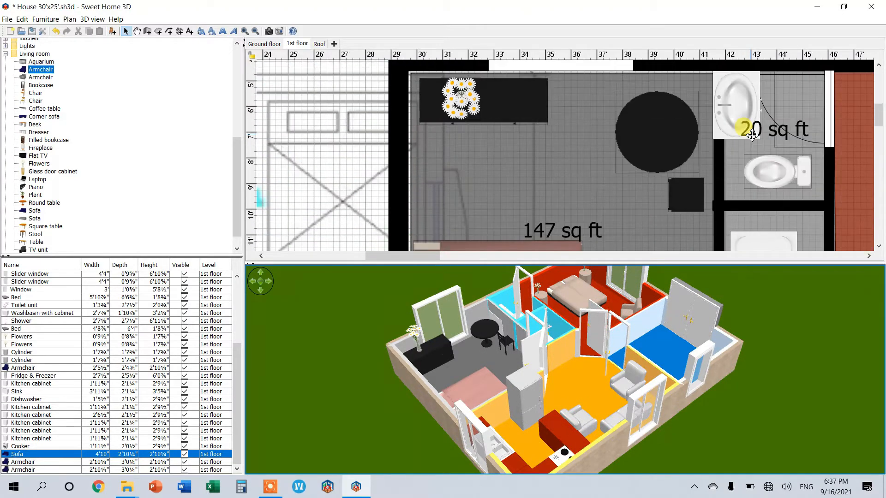
left_click(688, 199)
left_click(667, 212)
left_click_drag(669, 213, 684, 192)
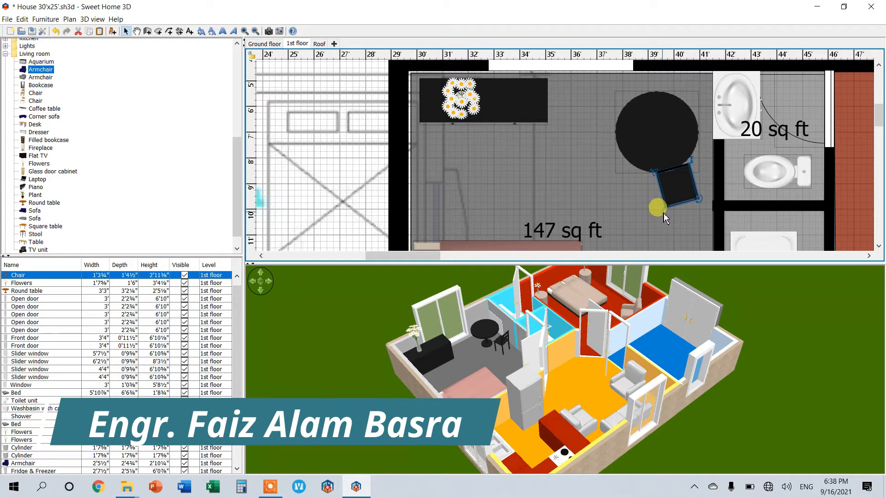
- Examine the material and color settings of the armchair in the 141 sq ft bedroom without changing them
left_click_drag(527, 381, 651, 400)
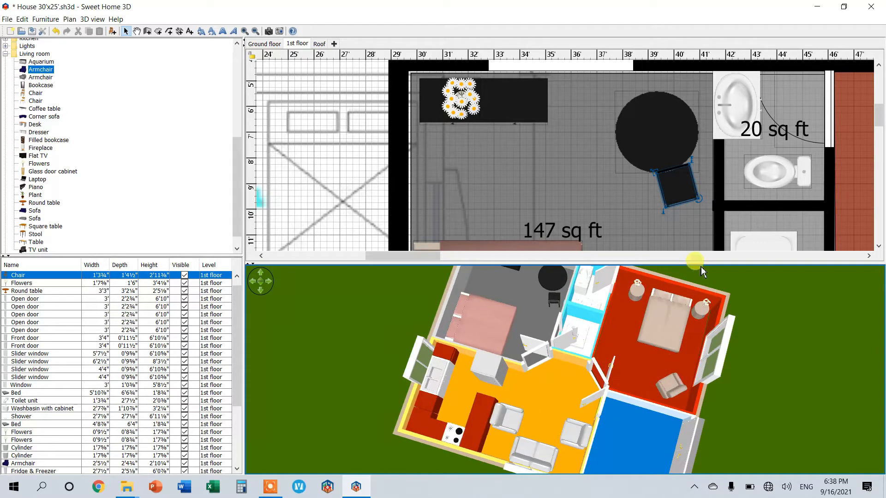
scroll(703, 238, "down", 5)
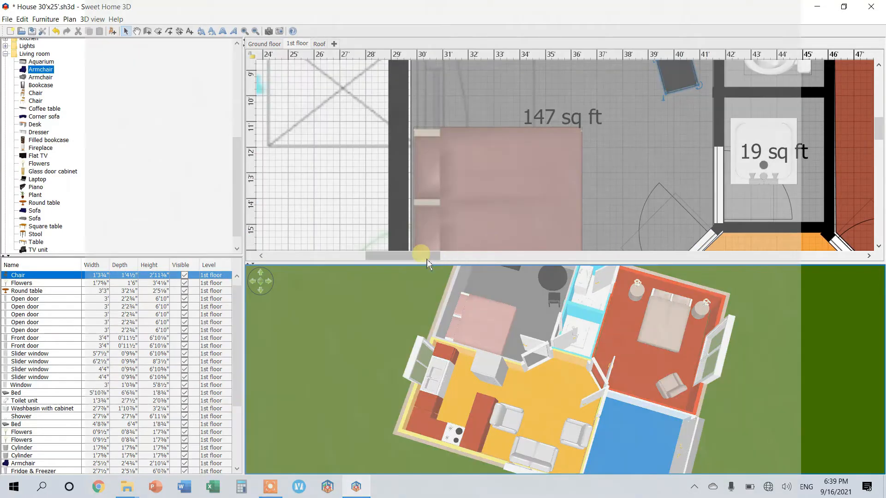
left_click_drag(427, 259, 489, 263)
double_click(527, 213)
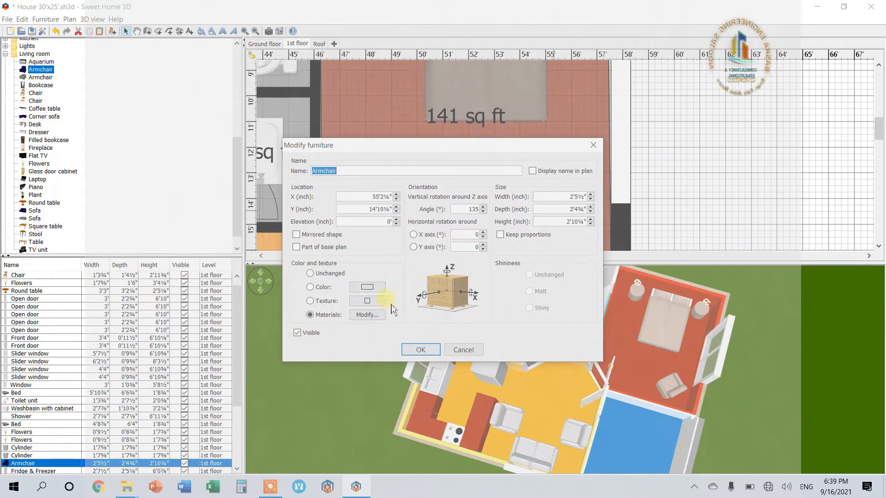
left_click(377, 314)
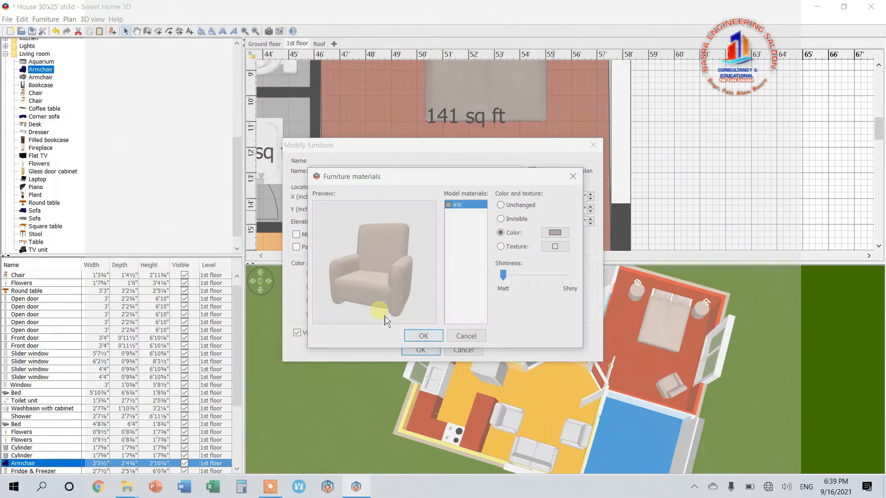
left_click_drag(389, 316, 419, 295)
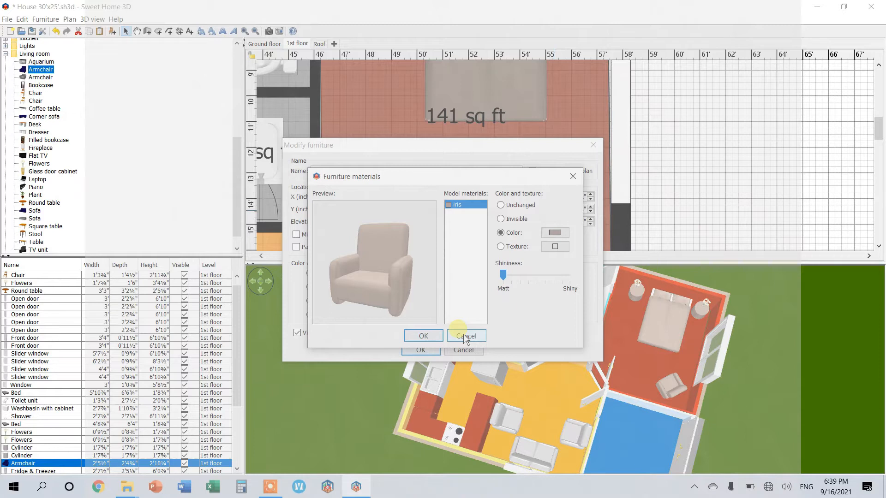
left_click(567, 235)
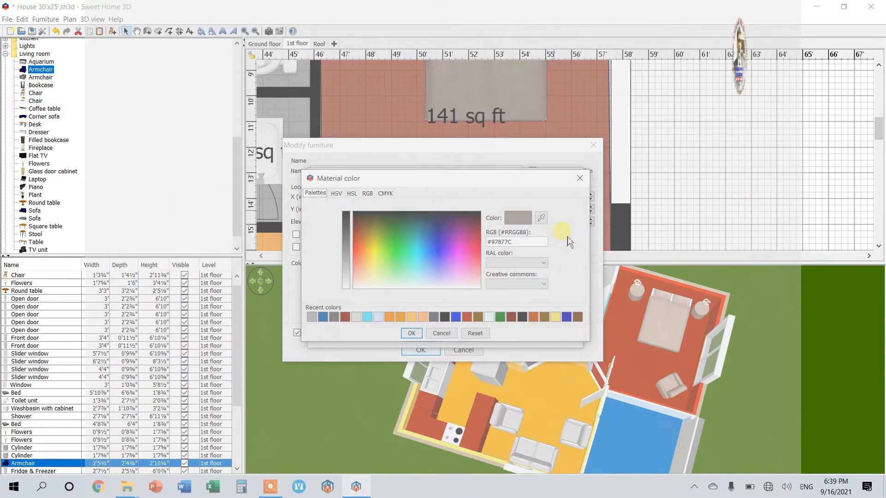
left_click(452, 339)
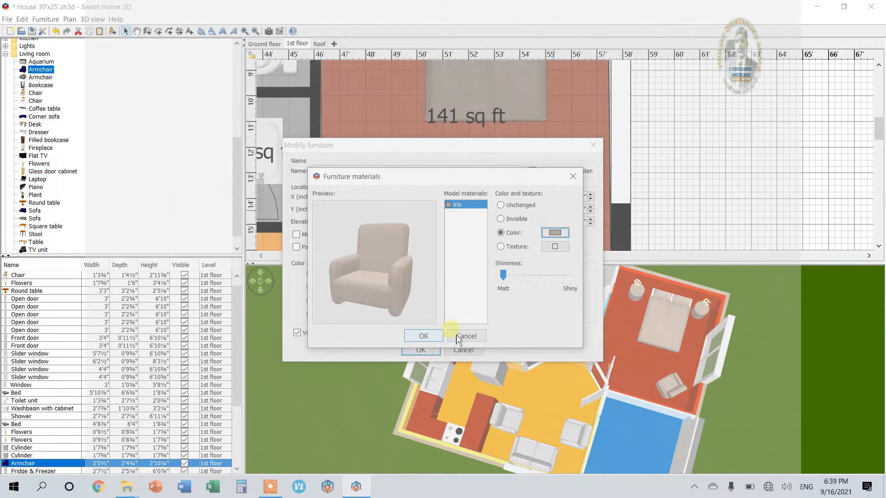
left_click(459, 338)
left_click(460, 350)
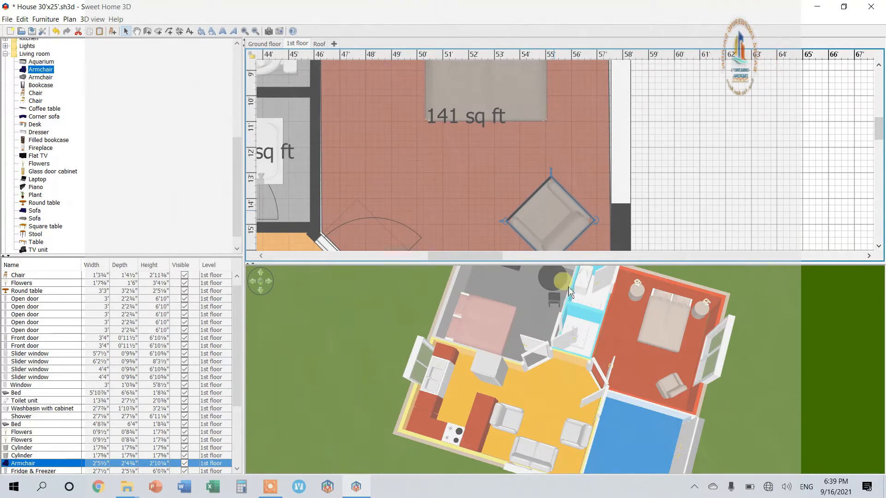
- Set the floor color of the 19 sq ft shower room to light blue #35B5FF
scroll(278, 217, "up", 2)
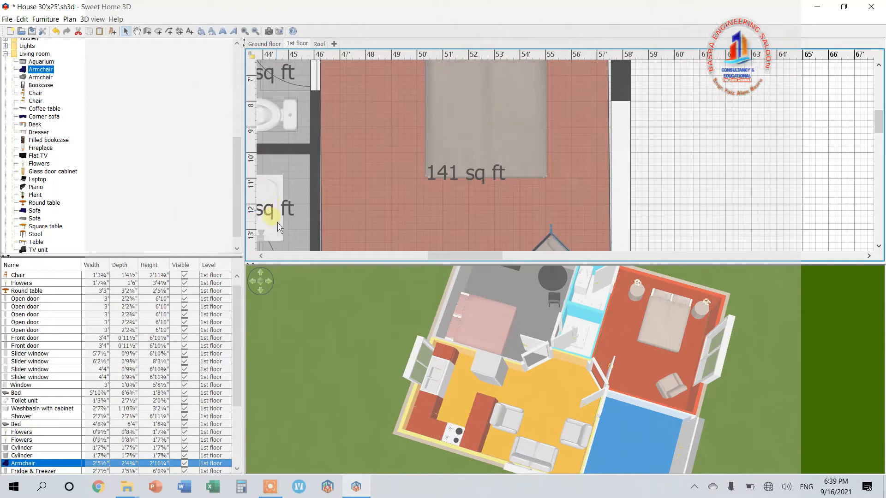
double_click(295, 186)
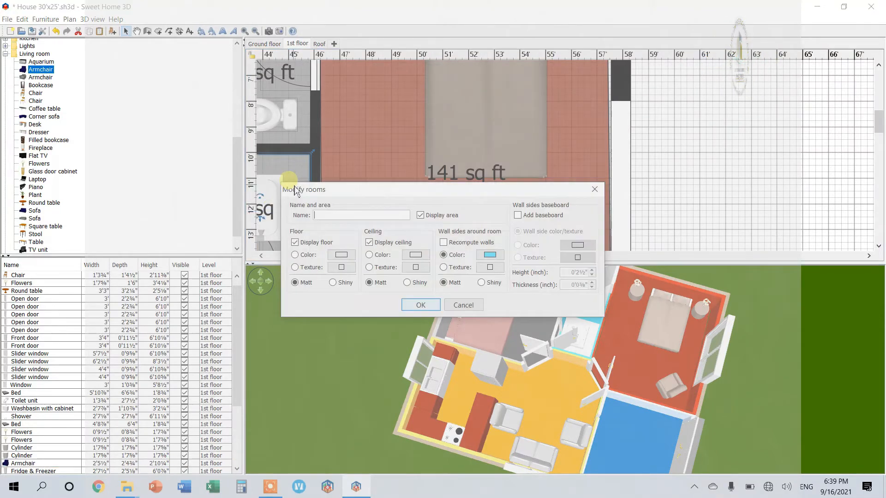
left_click(340, 258)
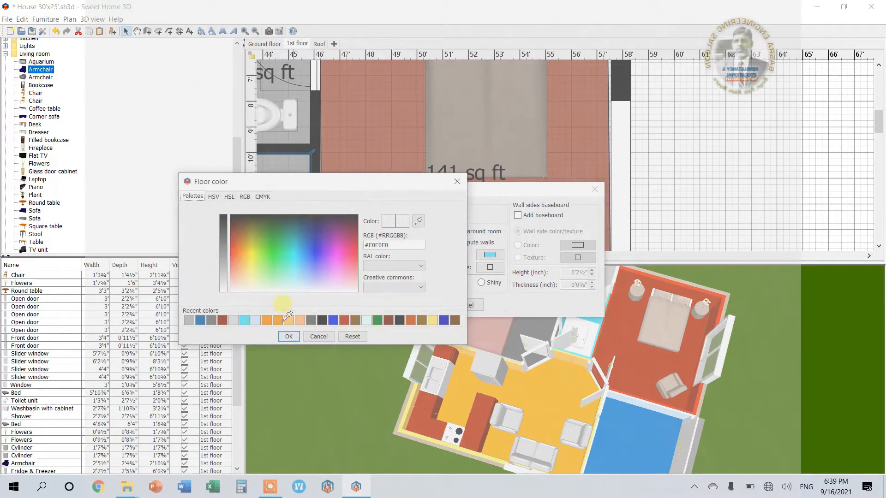
left_click(304, 270)
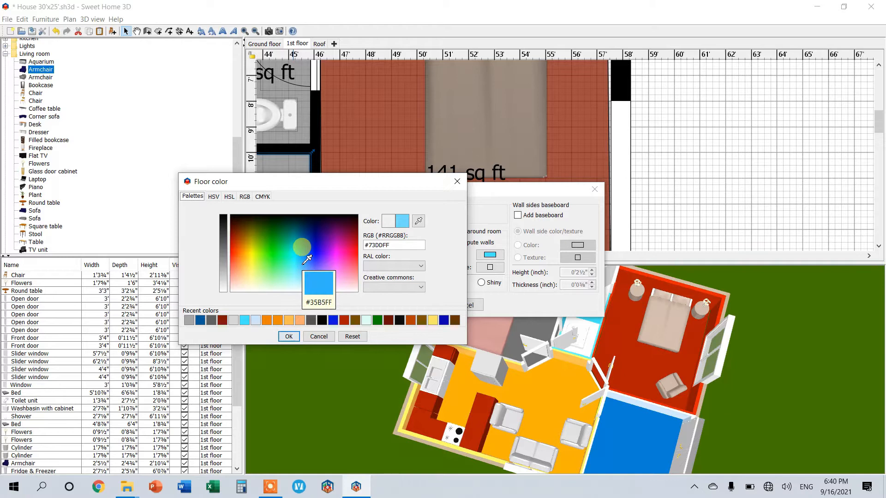
left_click(304, 264)
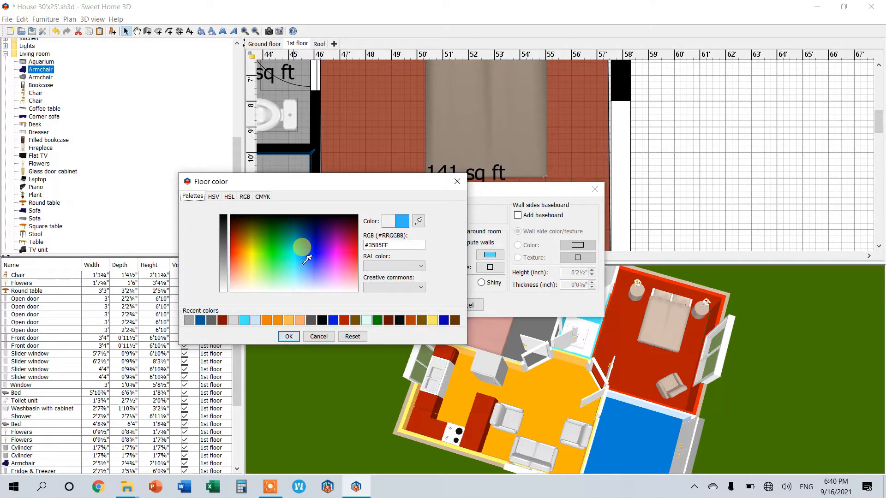
left_click(289, 336)
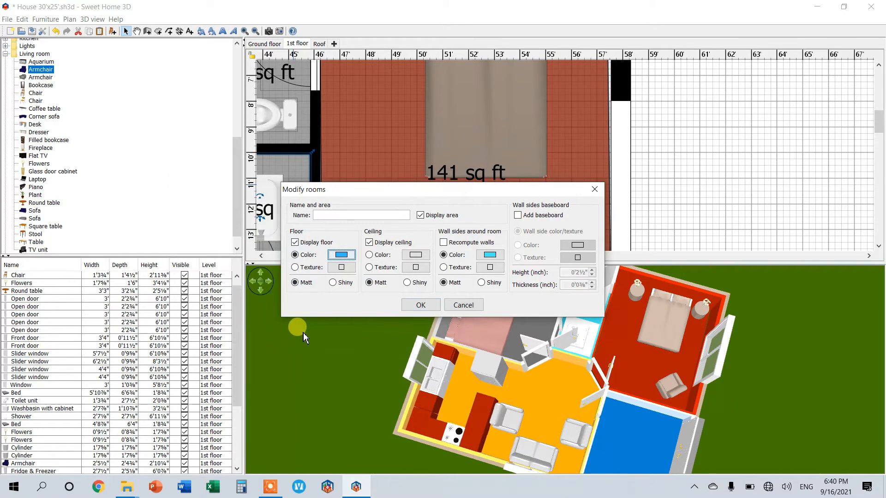
left_click(419, 304)
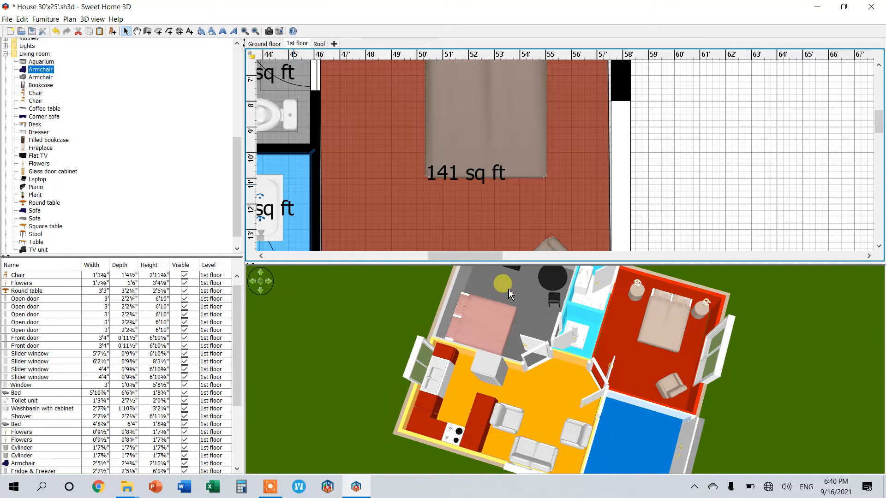
- Change the floor color of the 19 sq ft shower room to the darker blue #0079B4
double_click(304, 180)
left_click(342, 253)
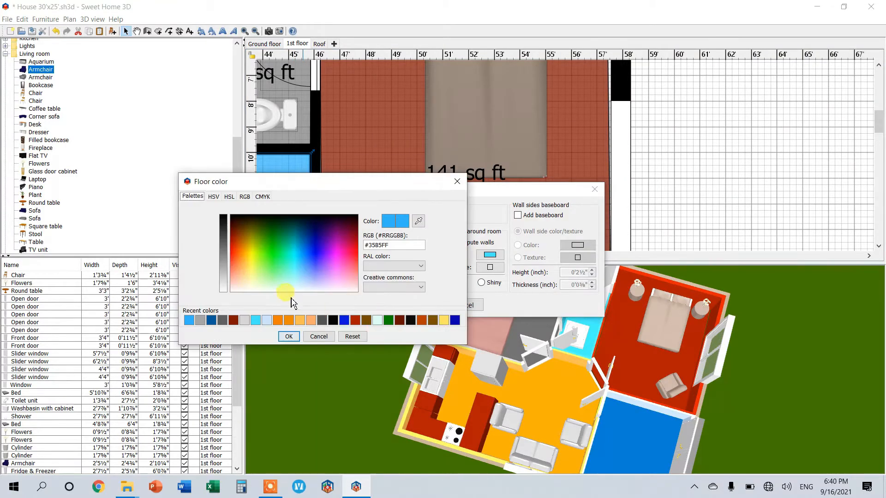
left_click_drag(281, 257, 306, 242)
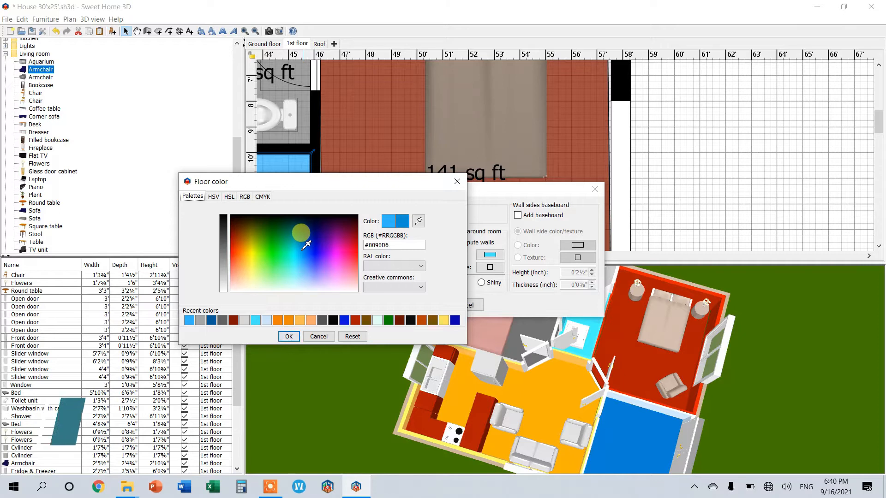
left_click(303, 243)
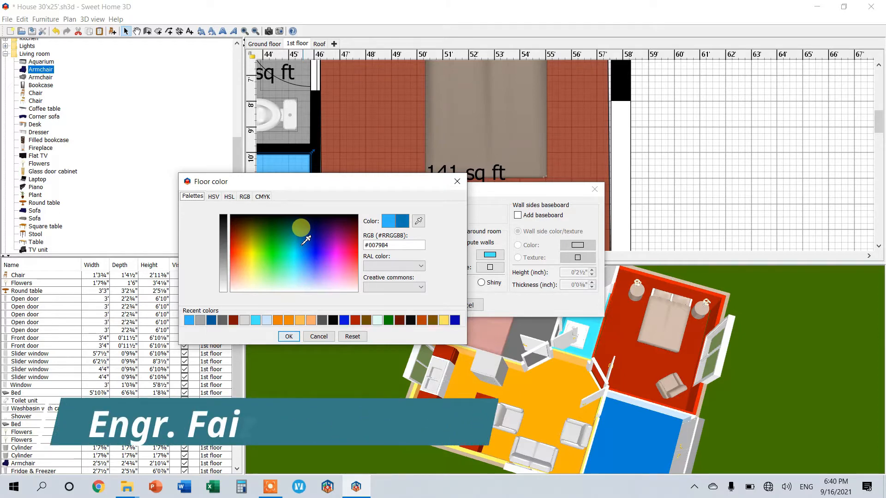
left_click(290, 336)
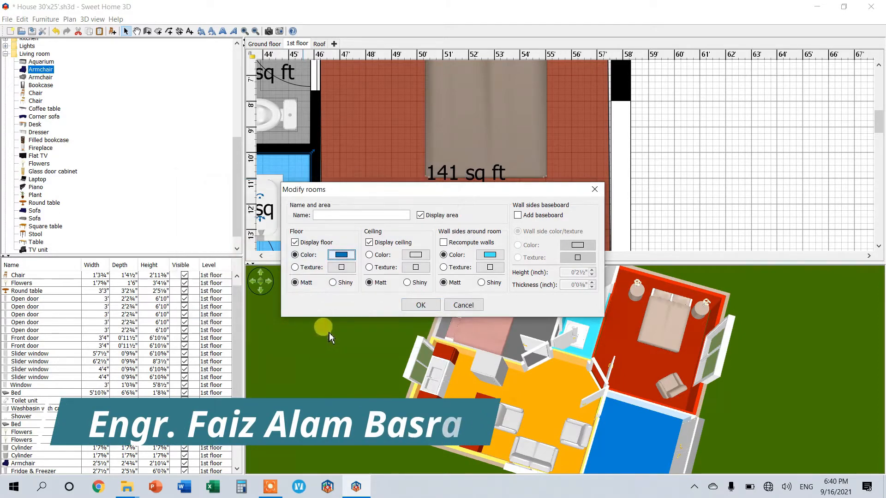
left_click(409, 306)
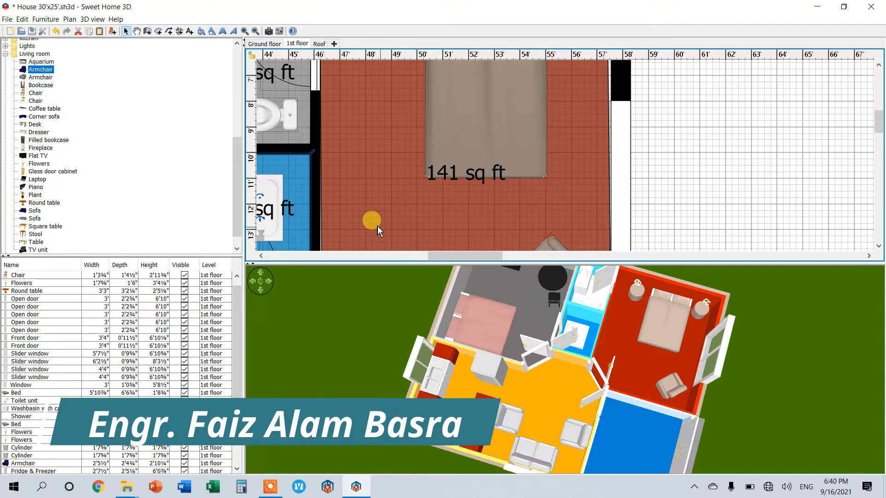
- Change the floor color of the 19 sq ft shower room to teal blue #009FB7
double_click(302, 186)
left_click(353, 255)
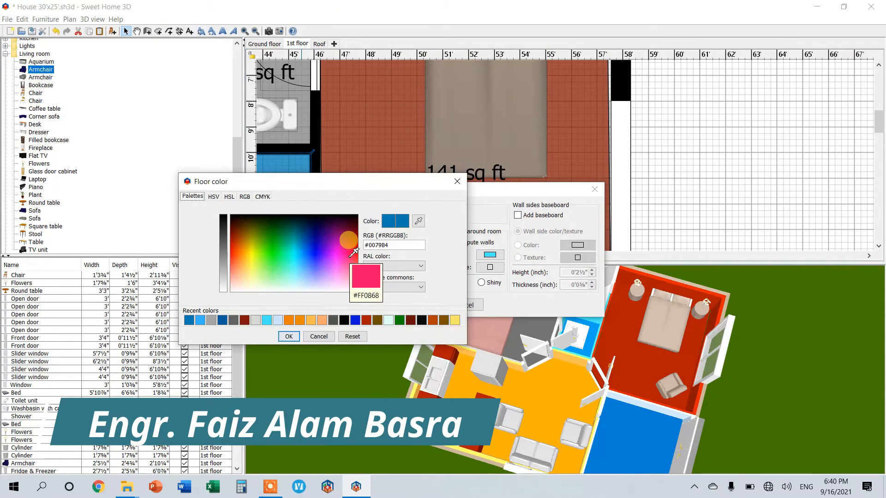
left_click(300, 249)
left_click(302, 241)
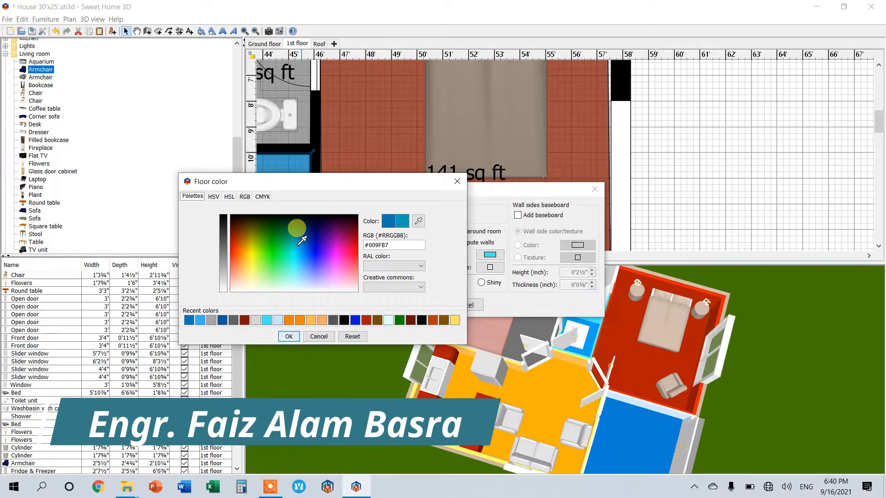
left_click(289, 337)
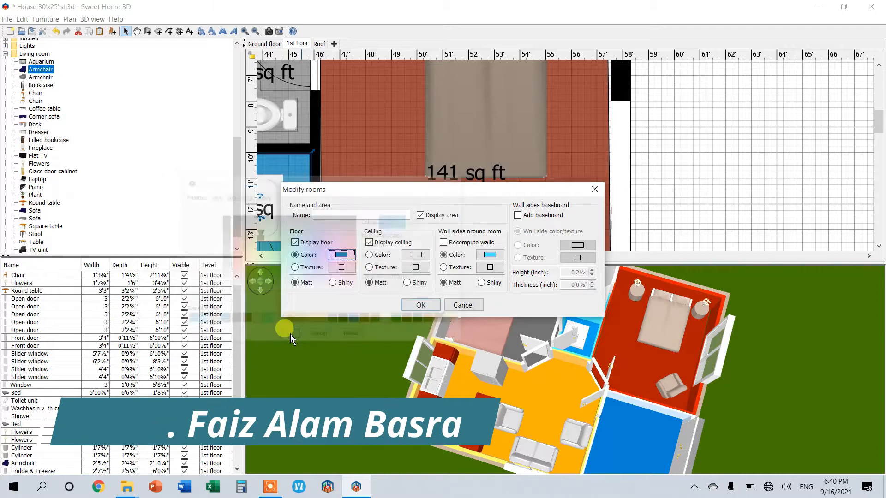
left_click(413, 303)
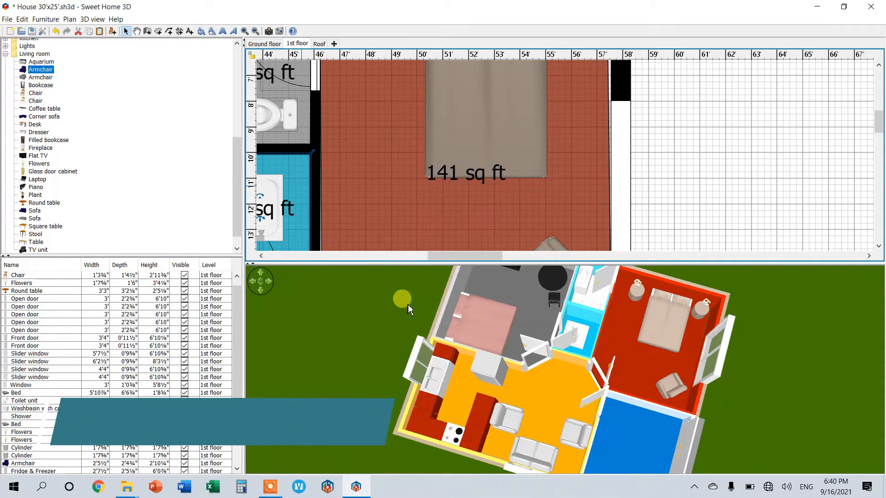
- Set the floor color of the 20 sq ft bathroom to teal blue #009FB7
double_click(301, 95)
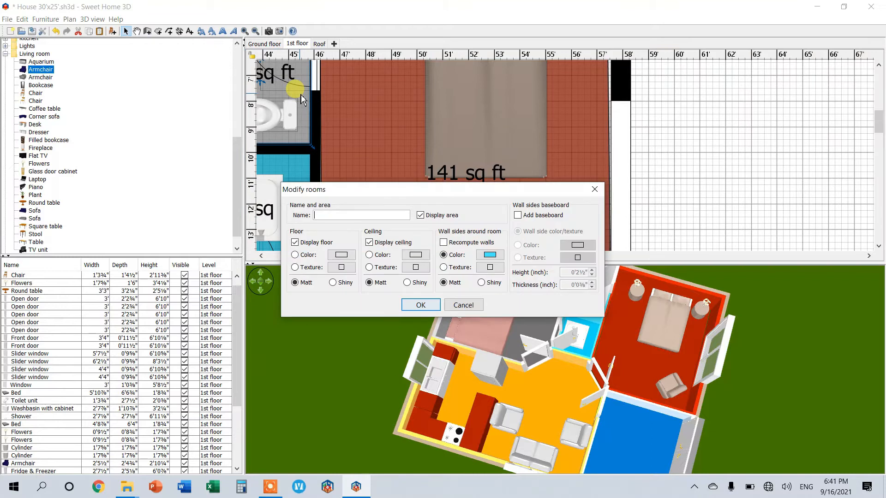
left_click(345, 253)
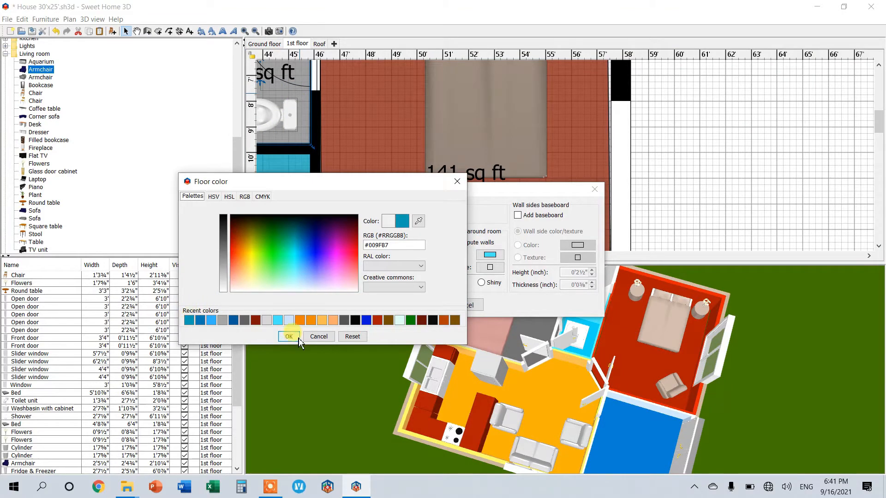
left_click(289, 337)
left_click(421, 307)
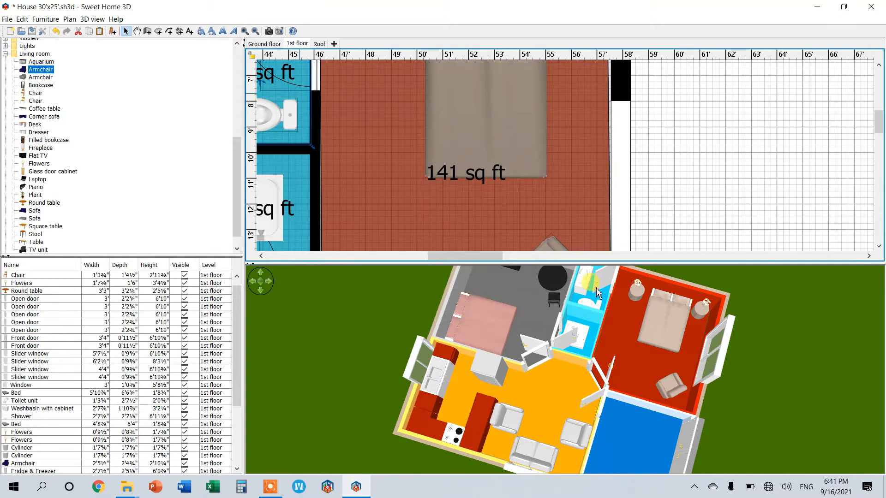
- Examine the two recolored bathrooms in the 3D view and in the first-floor plan
left_click_drag(603, 304, 606, 295)
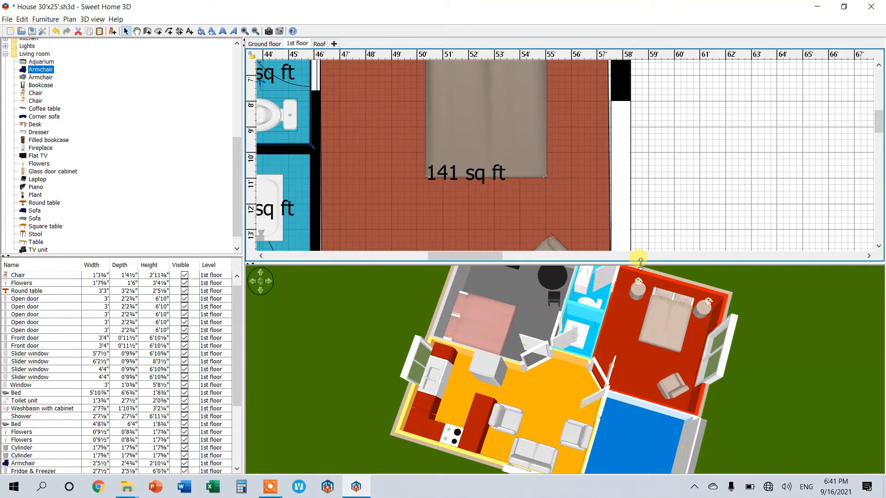
left_click_drag(647, 262, 654, 198)
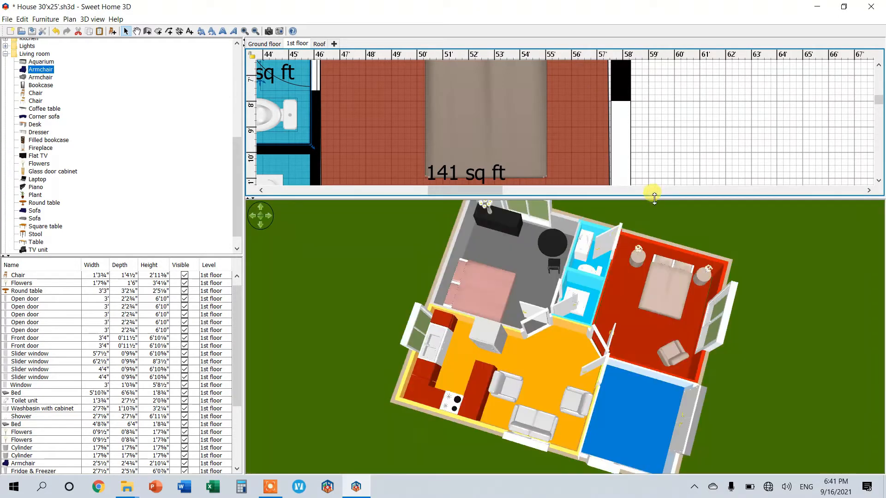
scroll(596, 272, "up", 8)
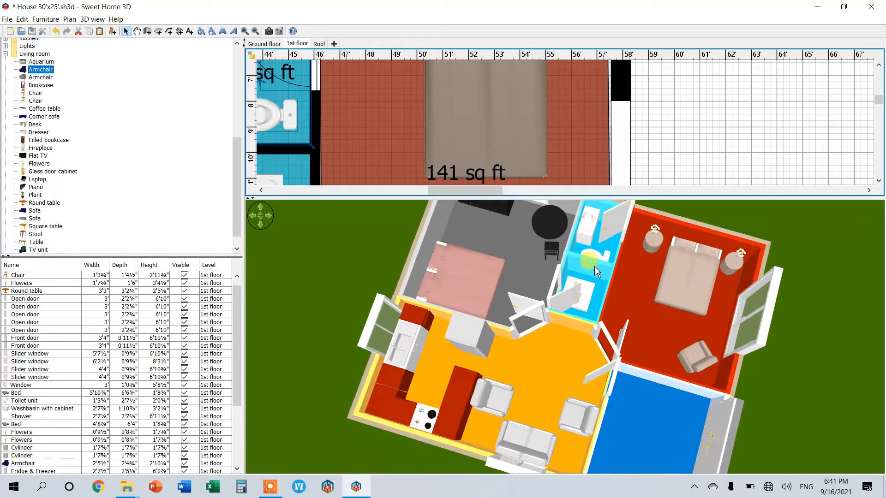
scroll(595, 272, "up", 5)
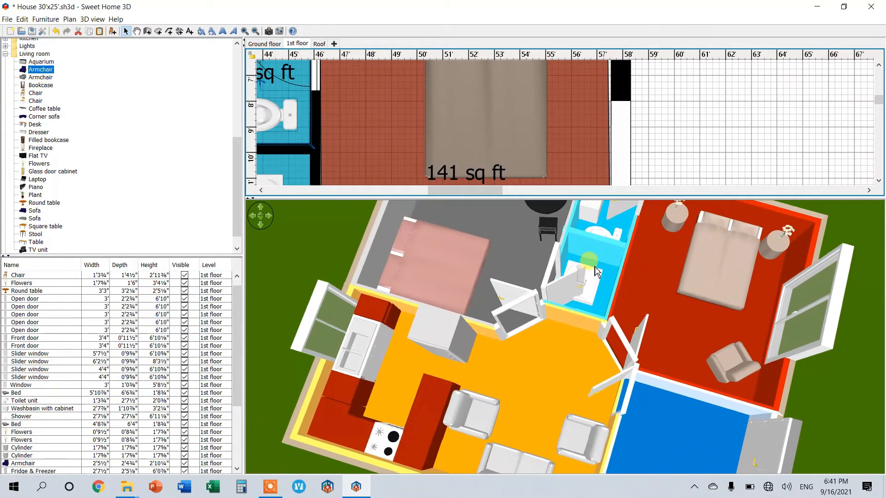
left_click_drag(632, 303, 625, 383)
left_click_drag(570, 409, 495, 408)
left_click_drag(533, 388, 444, 215)
left_click_drag(384, 196, 382, 272)
left_click_drag(453, 270, 429, 267)
scroll(481, 176, "up", 3)
left_click(481, 175)
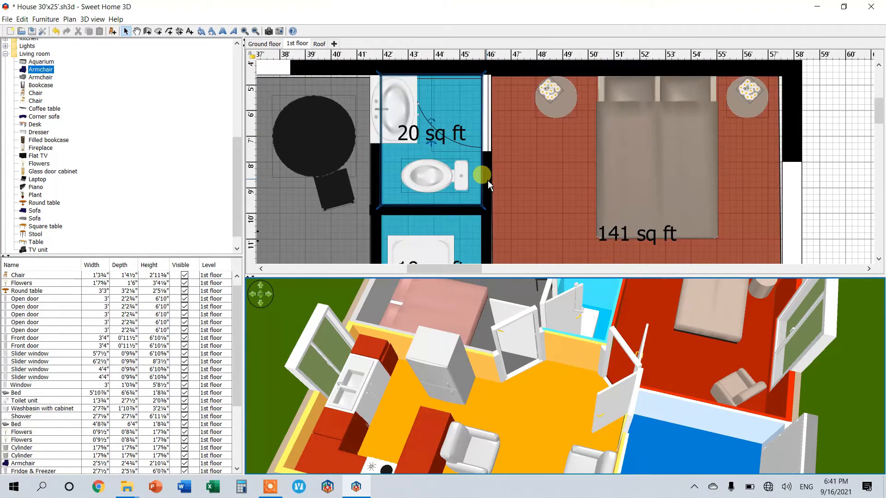
left_click(397, 107)
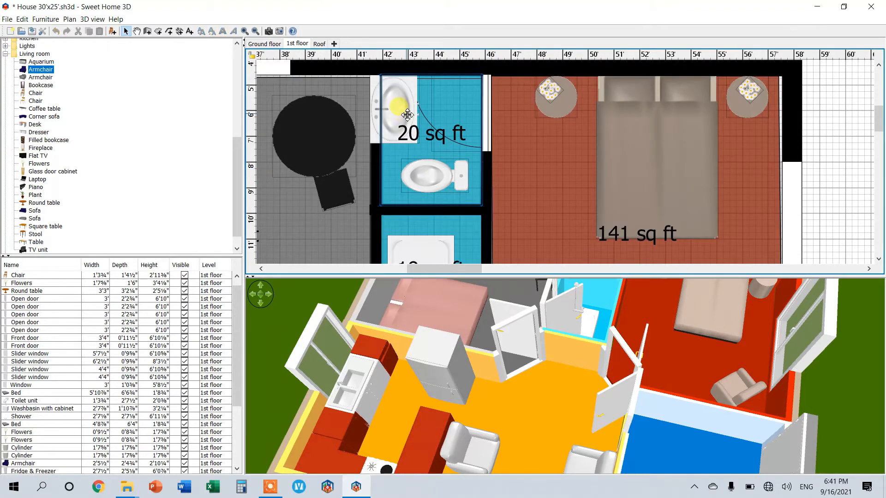
left_click_drag(407, 114, 410, 114)
left_click(23, 19)
left_click(27, 31)
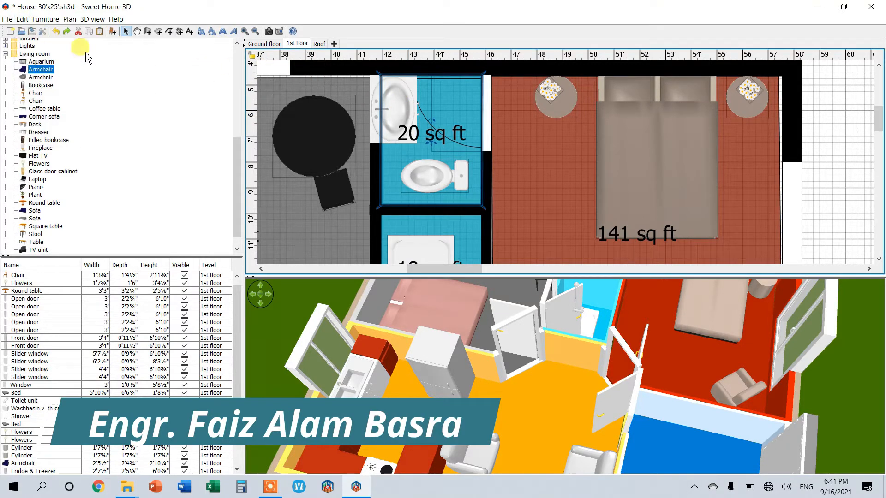
- Move the washbasin flush into the upper-left corner of the 20 sq ft bathroom and the toilet into its lower-right corner
left_click(402, 88)
left_click_drag(403, 90, 398, 92)
left_click(434, 182)
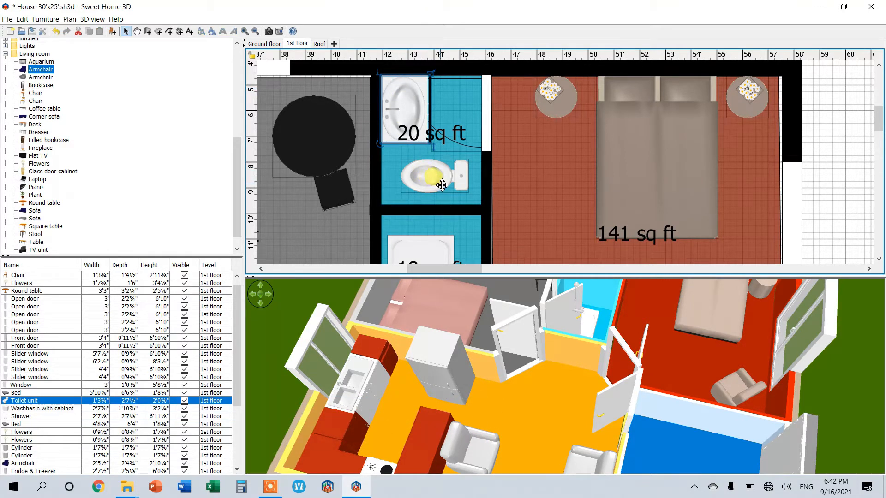
left_click_drag(442, 185, 457, 197)
double_click(456, 198)
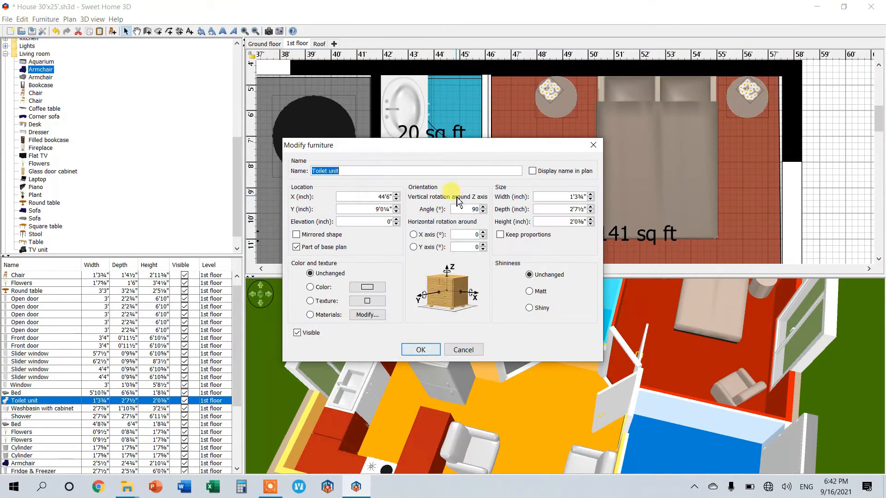
left_click(463, 349)
- Move the shower from the 19 sq ft room into the 20 sq ft bathroom and shrink it to about 1'11¼" wide by 1'9½" deep
scroll(481, 222, "down", 3)
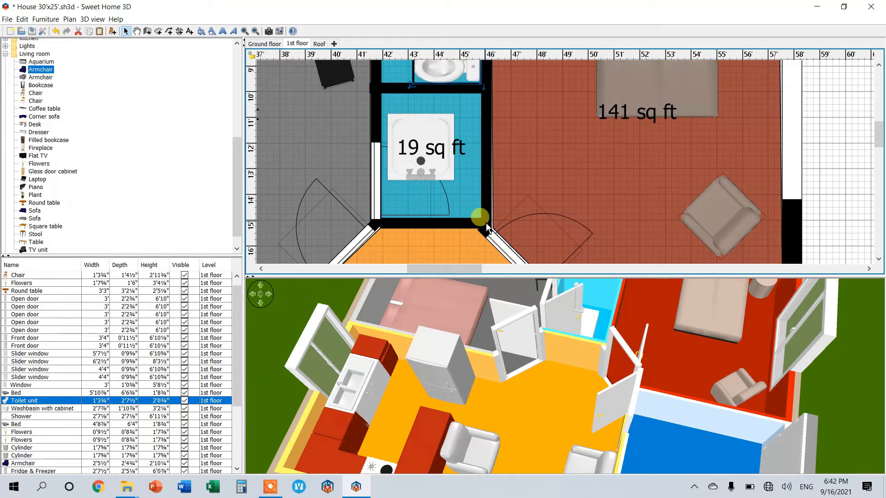
scroll(487, 226, "up", 2)
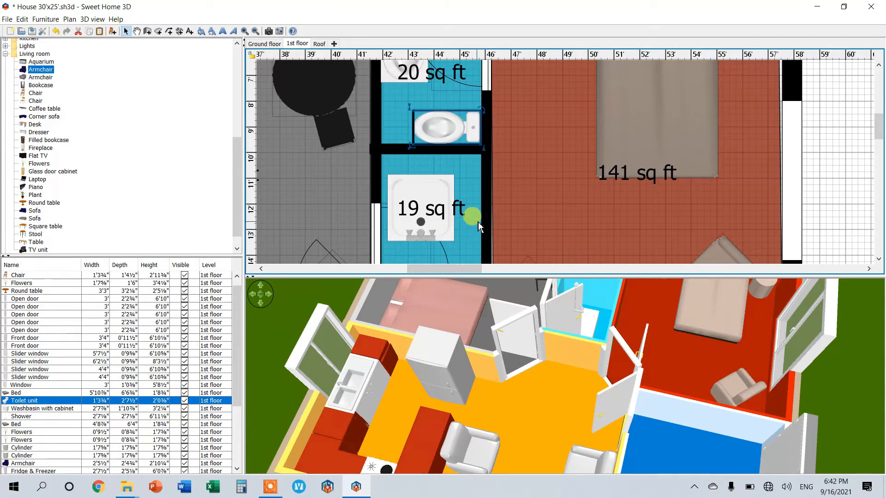
scroll(480, 219, "up", 2)
left_click(421, 236)
left_click_drag(420, 235, 427, 170)
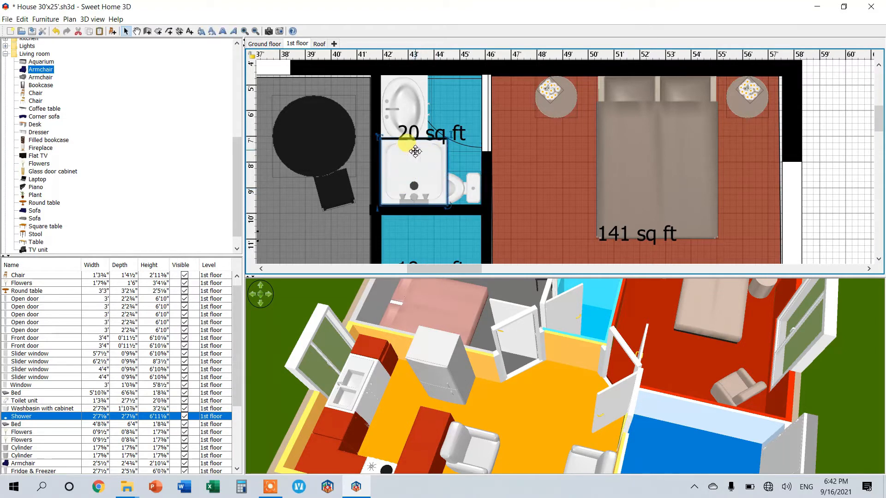
left_click_drag(382, 139, 417, 173)
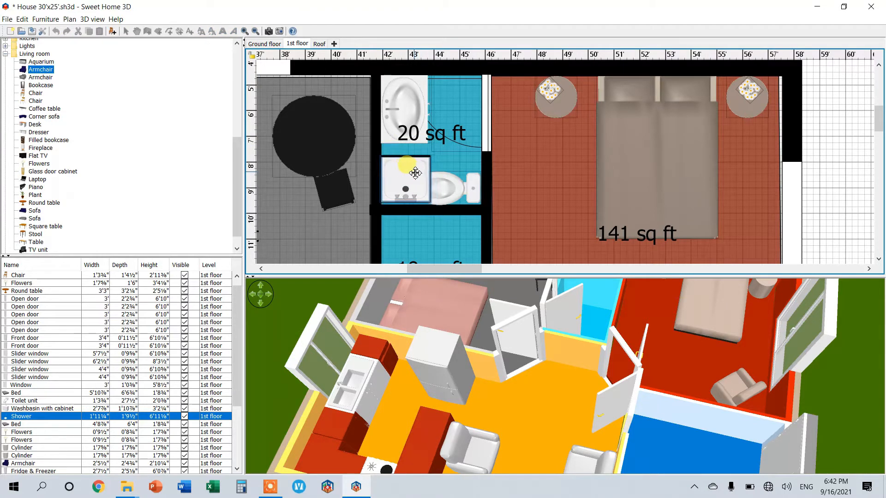
- Shrink the toilet to about 1'3¼" wide by 2'1¼" deep and turn its back to the wall shared with the 19 sq ft room
left_click(457, 185)
mouse_move(483, 174)
left_mouse_down()
mouse_move(480, 196)
mouse_move(457, 215)
mouse_move(462, 186)
mouse_move(472, 185)
left_mouse_up()
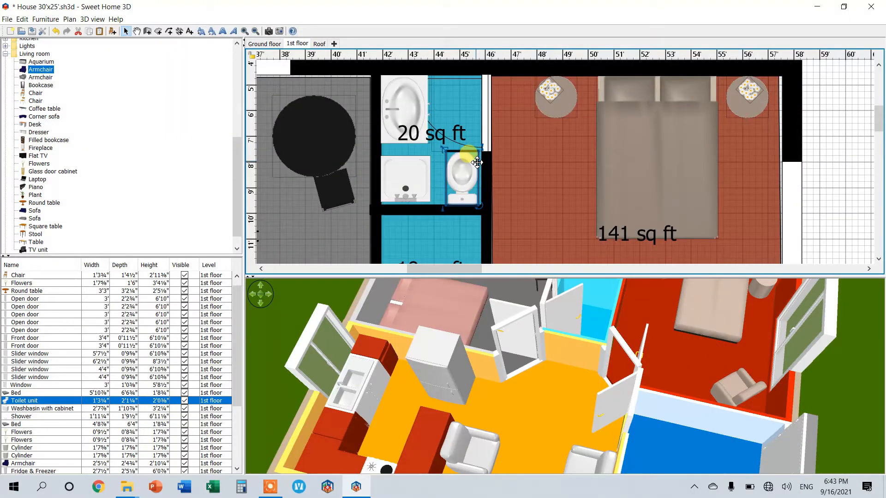
- Examine how the bathroom fixtures are arranged in the background floor plan image beside the house
scroll(472, 173, "down", 3)
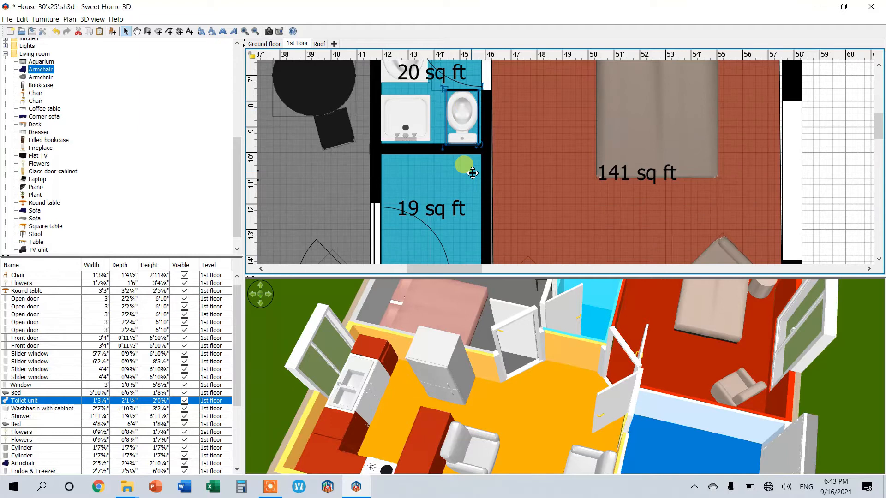
left_click_drag(418, 268, 337, 273)
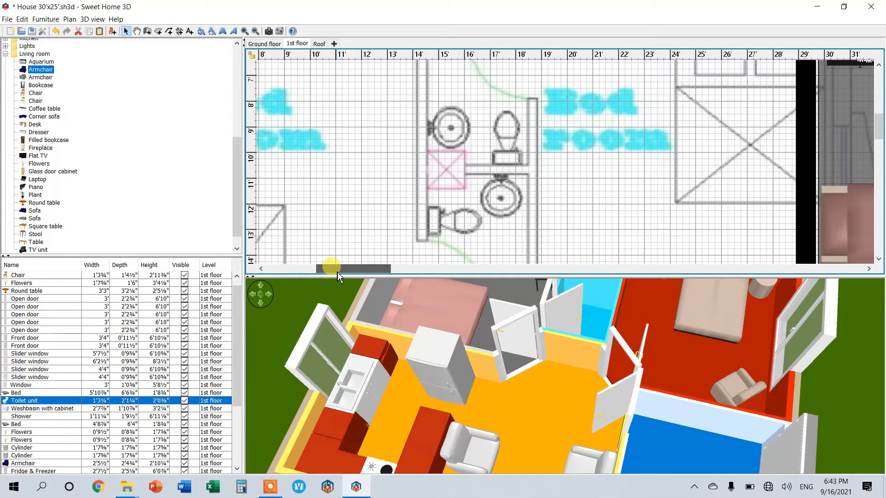
left_click_drag(337, 272, 368, 269)
scroll(371, 253, "down", 3)
scroll(360, 210, "up", 3)
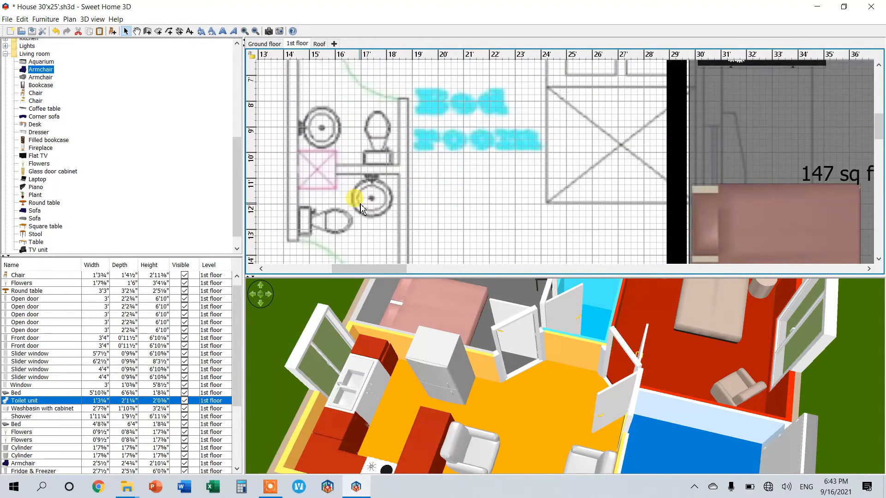
scroll(360, 210, "up", 3)
scroll(360, 210, "down", 3)
left_click_drag(365, 266, 454, 268)
scroll(497, 207, "up", 3)
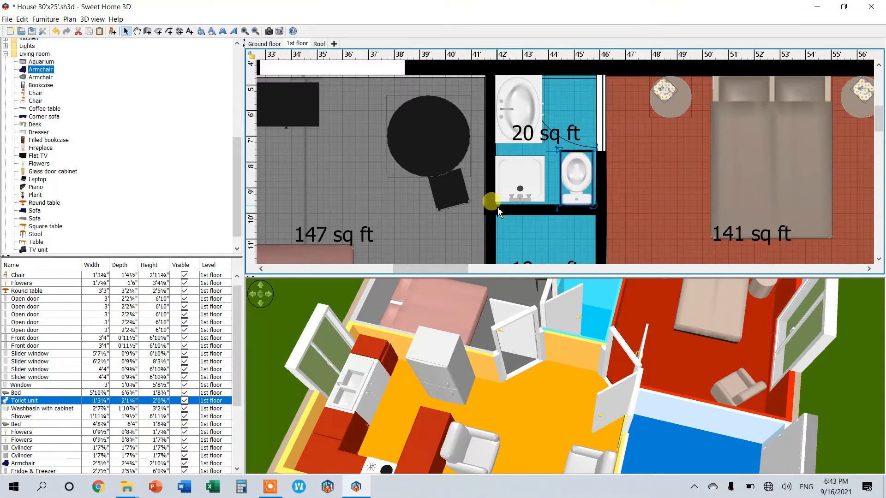
- Rearrange the 20 sq ft bathroom with the shower turned around in the upper-left corner and the washbasin in the lower-left corner
left_click_drag(535, 105, 579, 122)
left_click_drag(521, 177, 497, 77)
left_click_drag(525, 103, 523, 99)
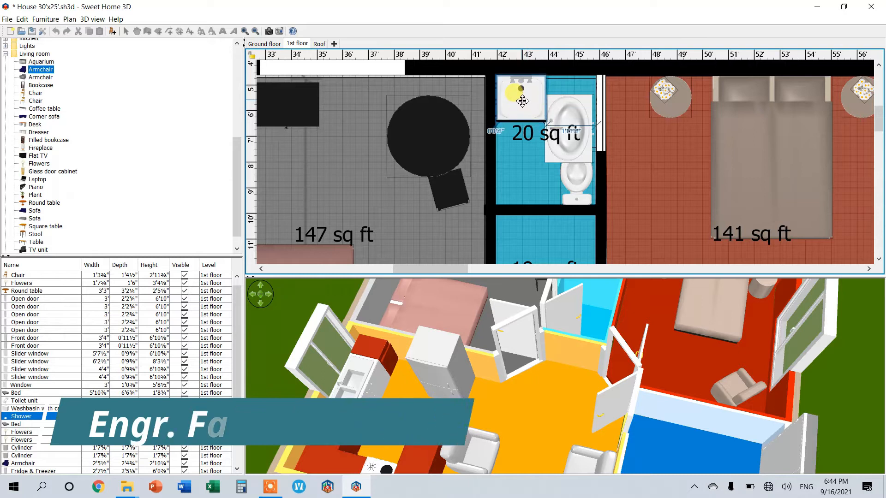
left_click(559, 146)
left_click_drag(557, 142, 498, 200)
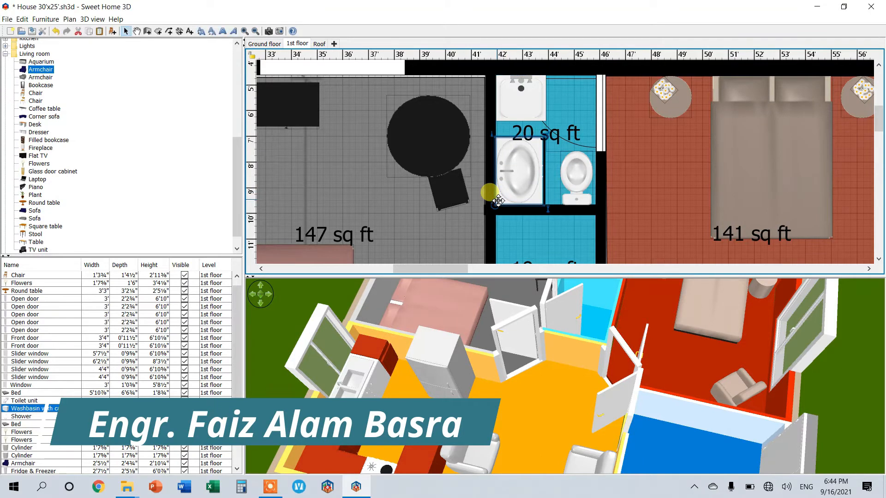
- Duplicate the 20 sq ft bathroom's shower and place the copy, turned around, in the lower-right corner of the 19 sq ft room
left_click_drag(462, 274, 425, 277)
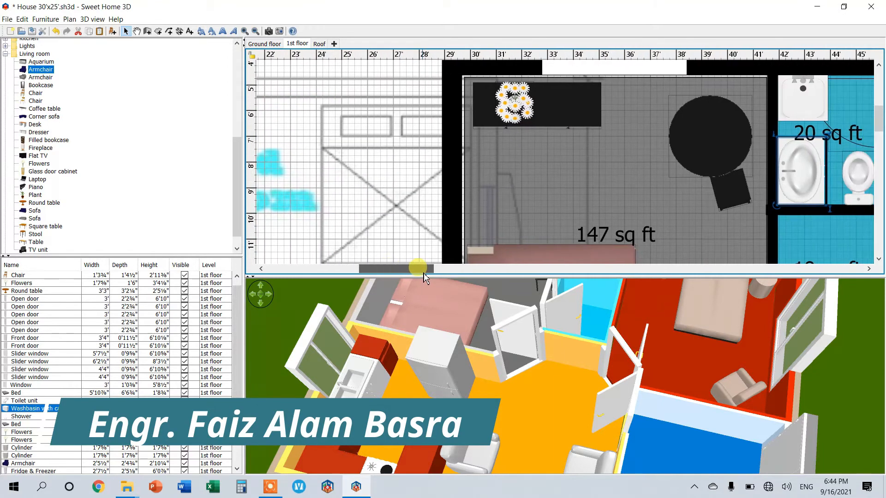
scroll(442, 208, "down", 5)
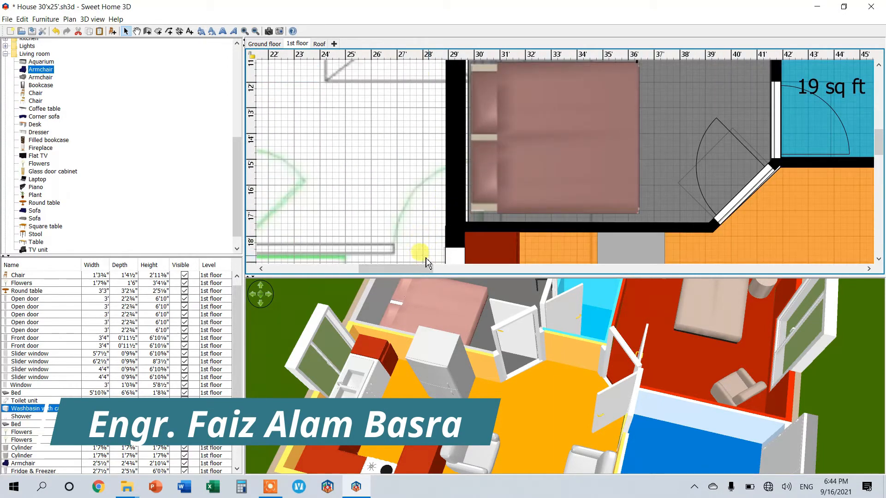
left_click_drag(425, 270, 460, 274)
scroll(540, 203, "up", 6)
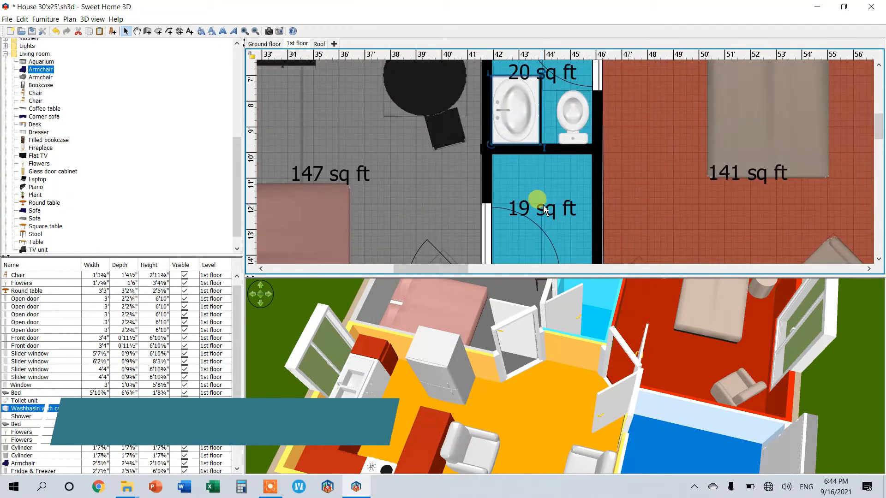
left_click(520, 158)
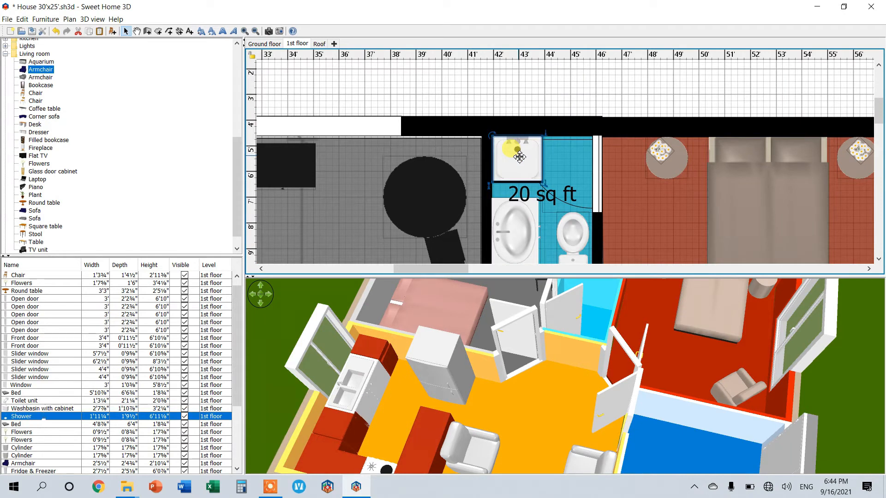
key("ctrl+v")
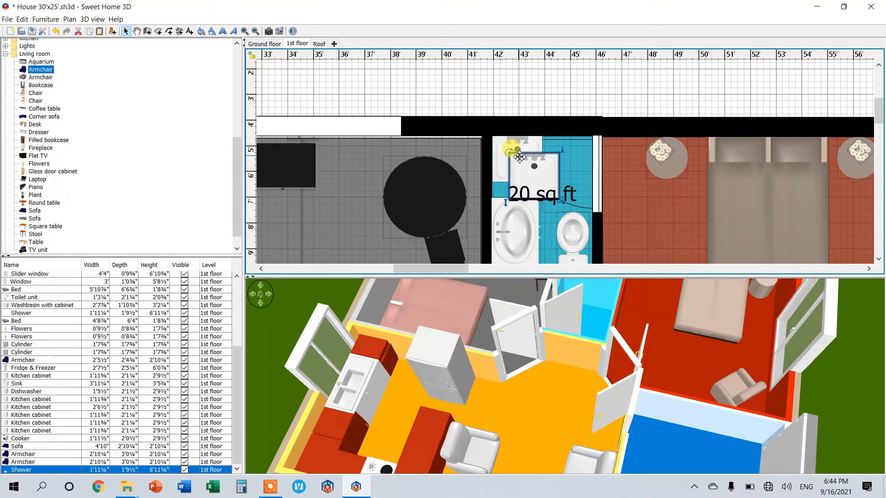
left_click_drag(534, 176, 526, 248)
scroll(539, 205, "down", 2)
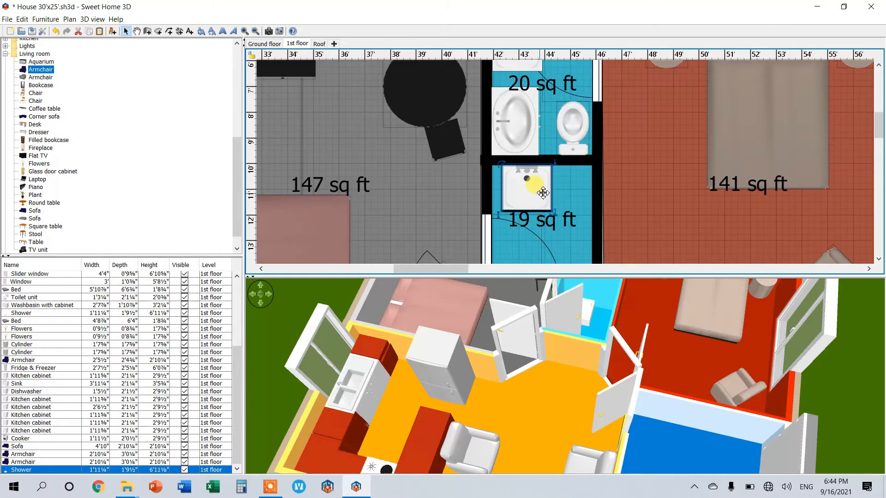
scroll(536, 189, "down", 2)
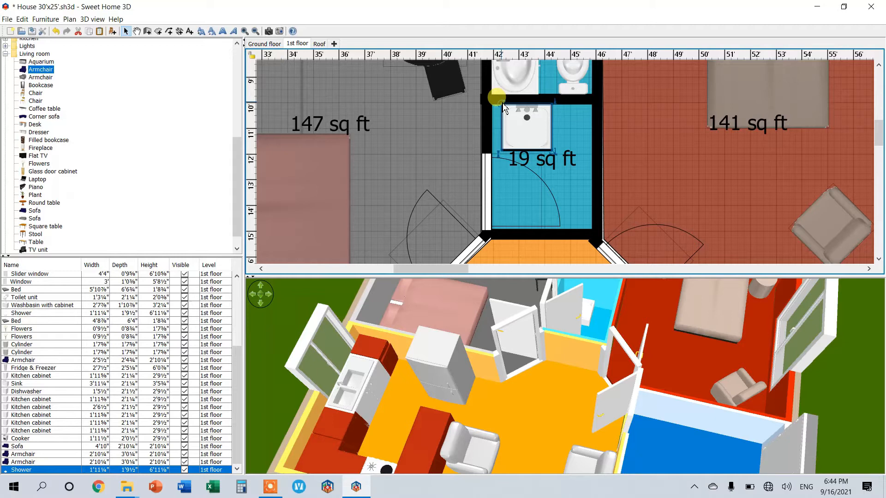
left_click_drag(503, 107, 568, 208)
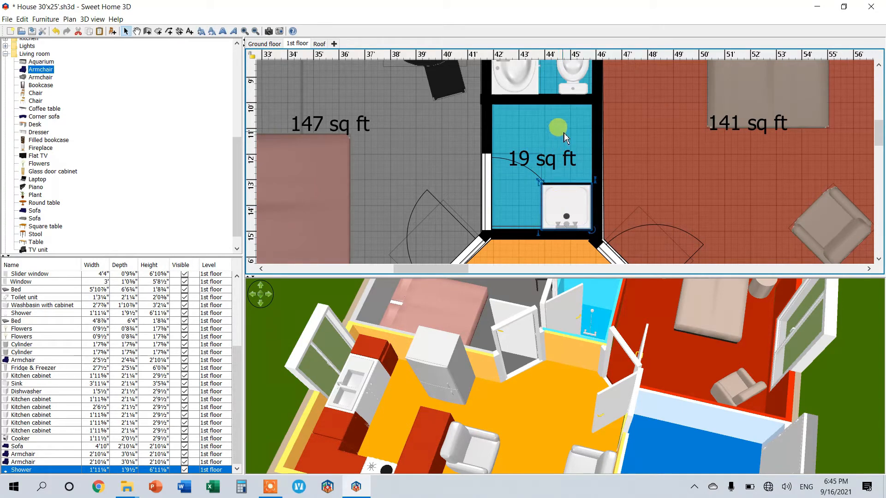
- Duplicate the toilet and place the copy in the upper-right corner of the 19 sq ft room, above the shower
scroll(564, 133, "up", 3)
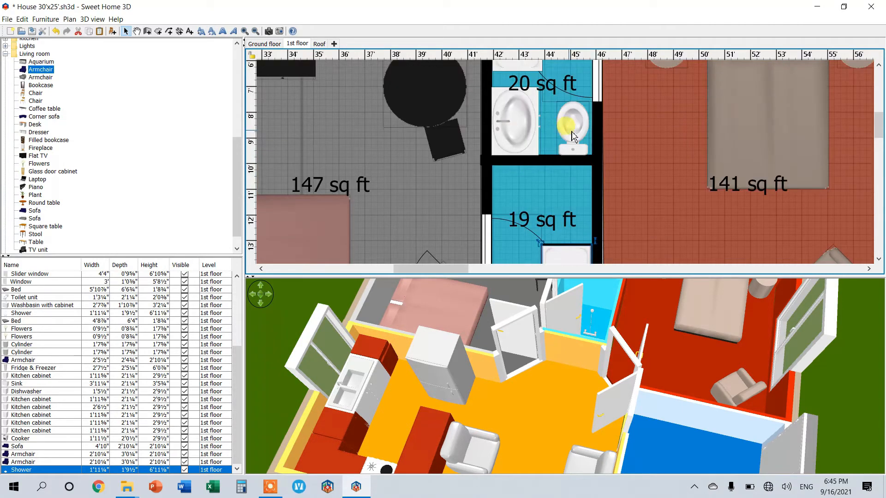
left_click(577, 133)
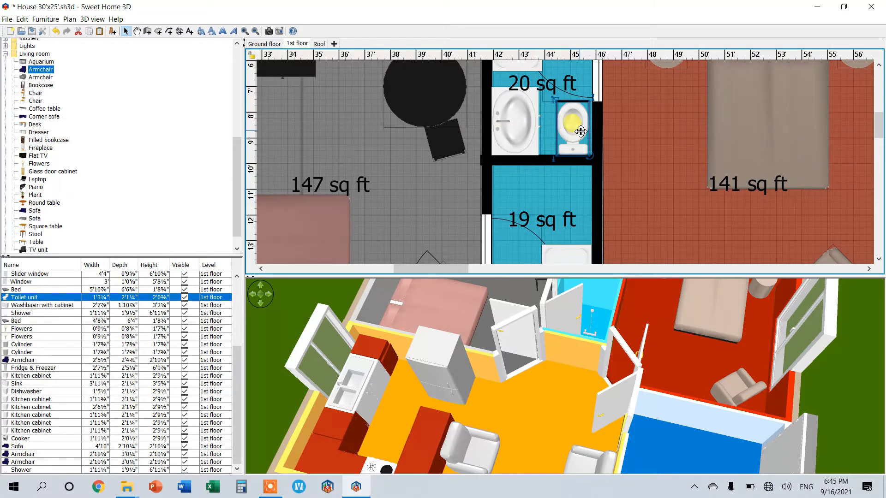
key("ctrl+v")
left_click_drag(593, 151, 580, 198)
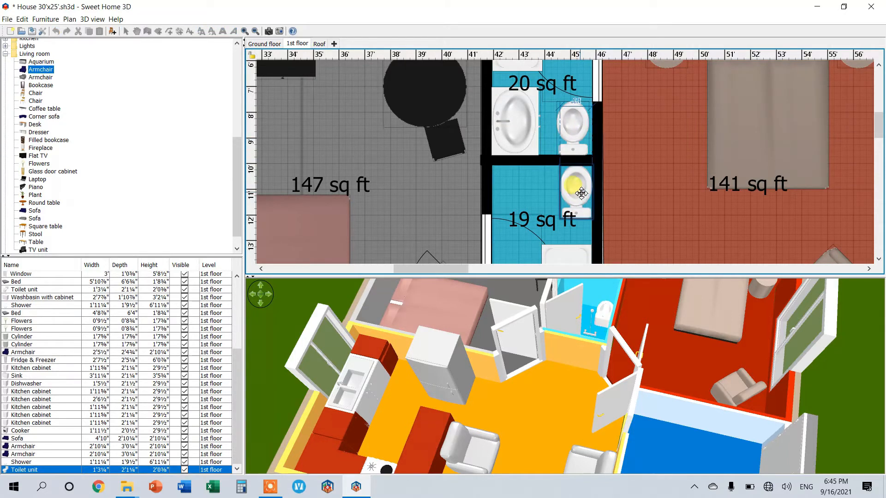
- Duplicate the 20 sq ft bathroom's washbasin and place the copy in the upper-left corner of the 19 sq ft room
left_click(534, 139)
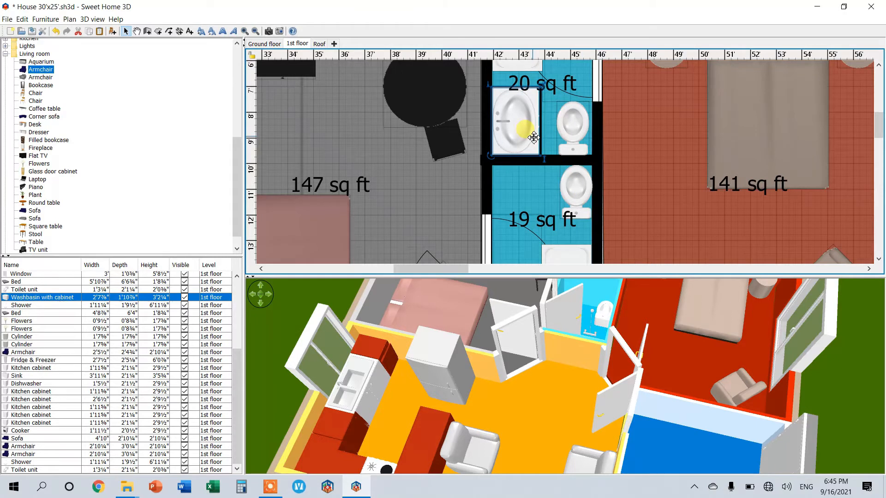
key("ctrl+v")
left_click_drag(539, 139, 526, 189)
scroll(524, 185, "down", 3)
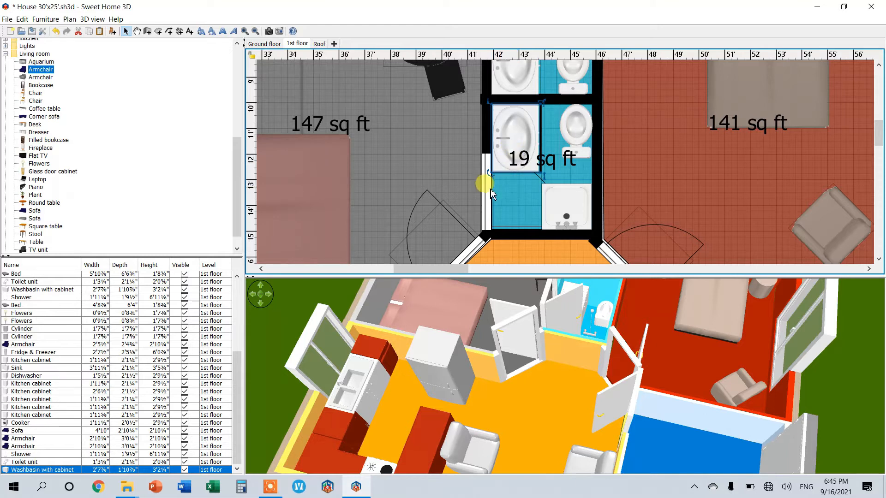
- Move the 19 sq ft room's toilet aside, turn the washbasin into the upper-right corner and shrink it to 1'6¾" deep
left_click_drag(445, 269, 463, 253)
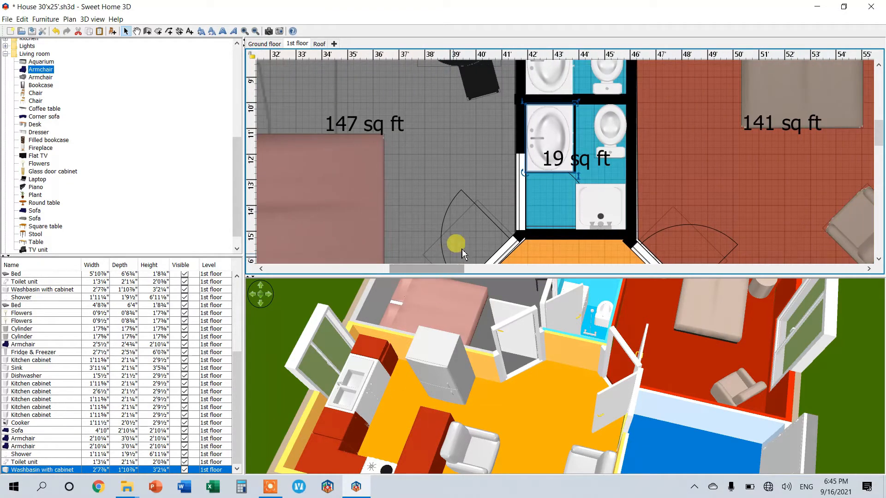
left_click(605, 127)
left_click_drag(605, 134, 535, 181)
left_click(576, 109)
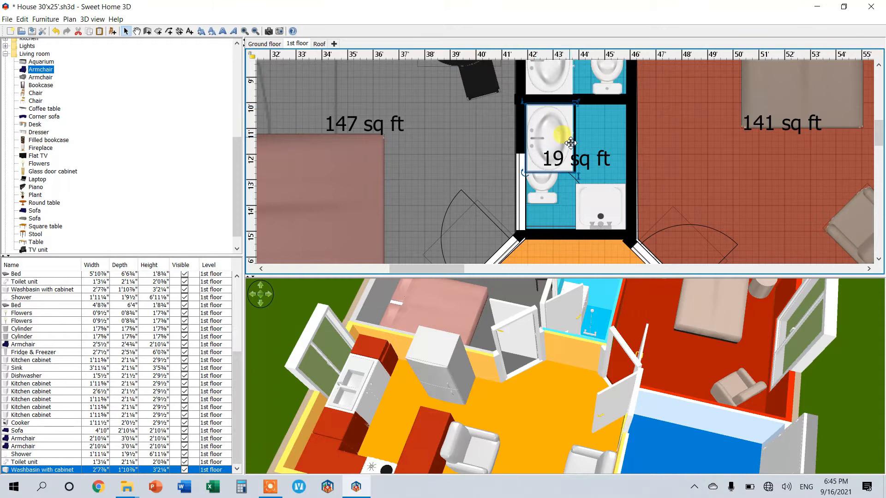
left_click_drag(528, 174, 496, 101)
left_click_drag(527, 154, 570, 146)
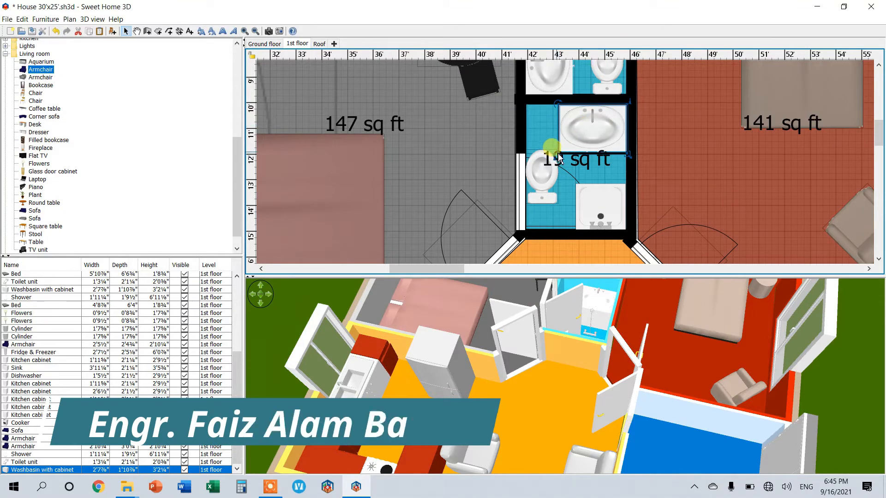
left_click_drag(630, 155, 619, 140)
- Turn the 19 sq ft room's toilet around and place it in the upper-left corner, beside the washbasin
left_click(556, 178)
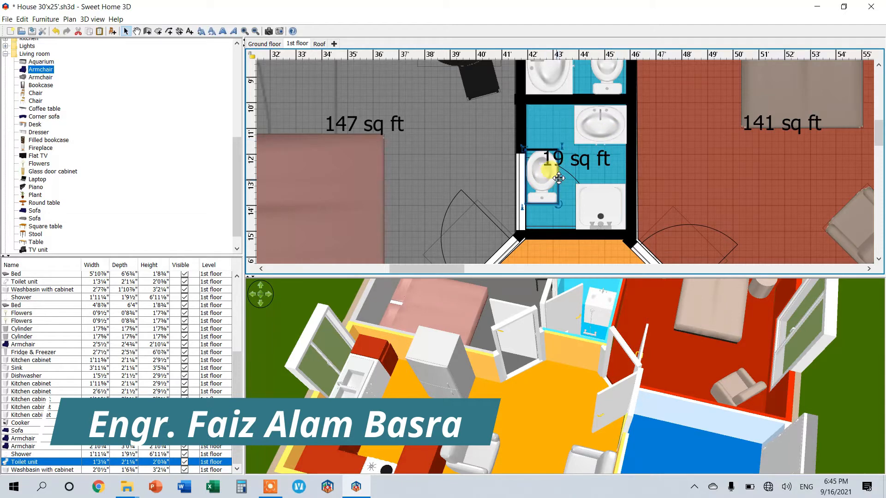
left_click_drag(560, 206, 532, 78)
left_click_drag(558, 120, 543, 121)
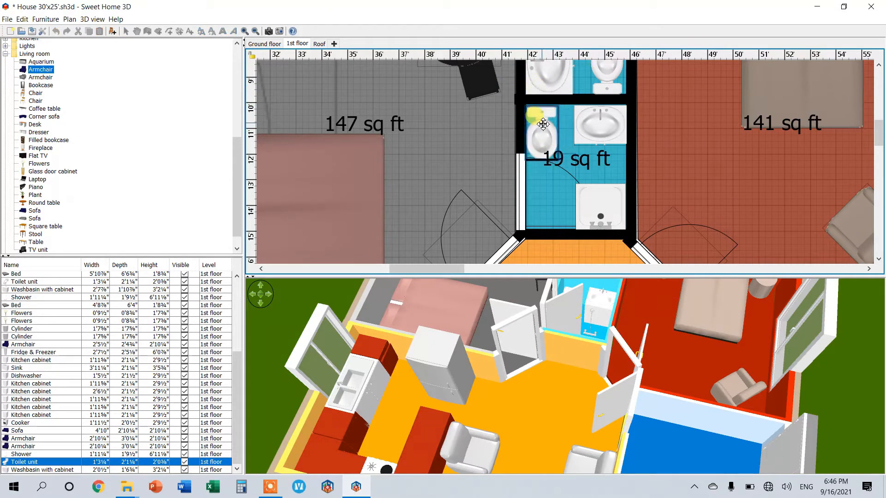
- Set the width of the open doors of both the 19 sq ft and 20 sq ft bathrooms to 30 inches
double_click(522, 199)
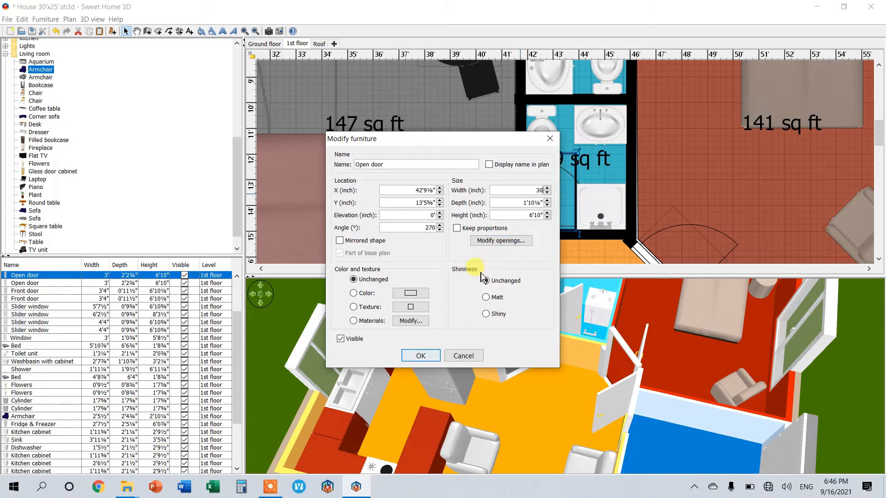
left_click(420, 355)
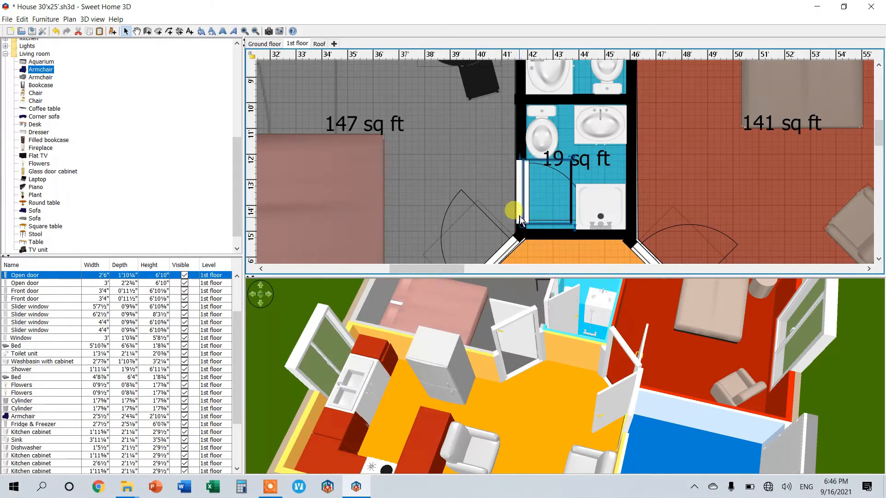
scroll(593, 192, "up", 5)
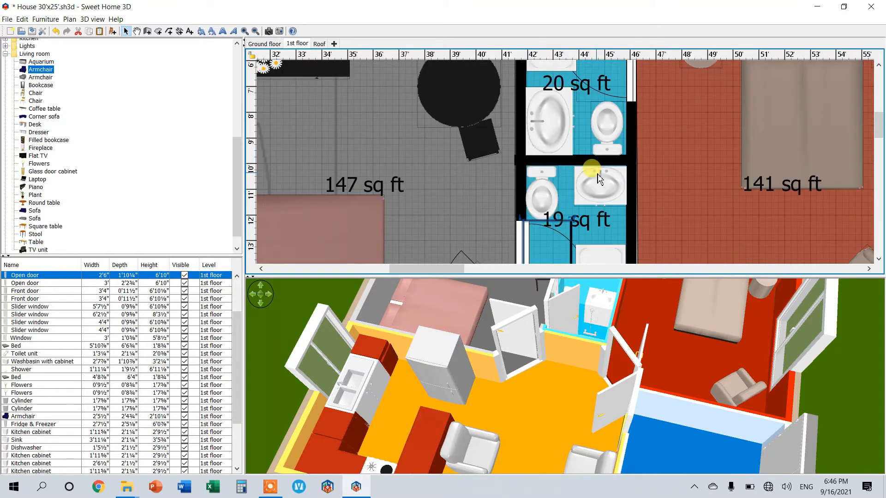
double_click(633, 145)
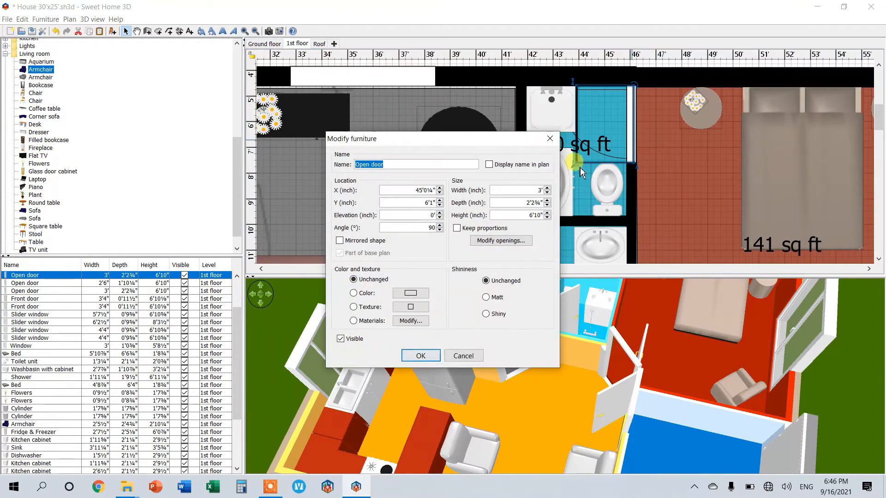
double_click(538, 191)
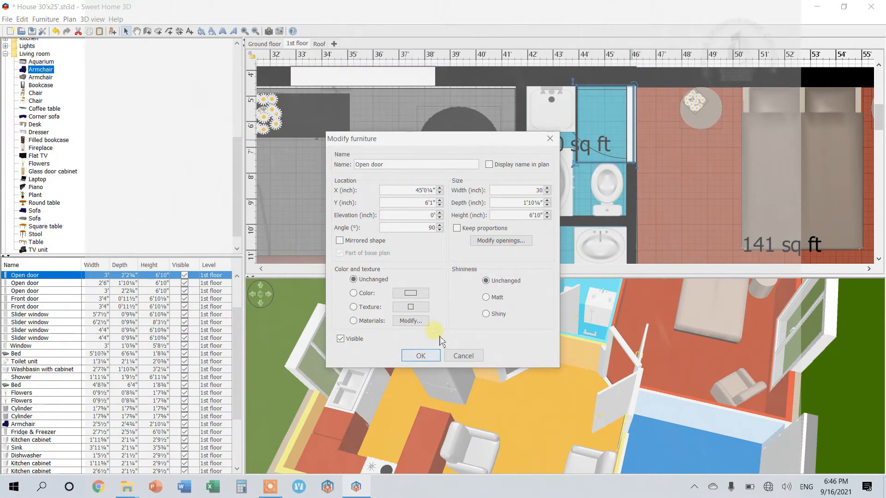
left_click(428, 357)
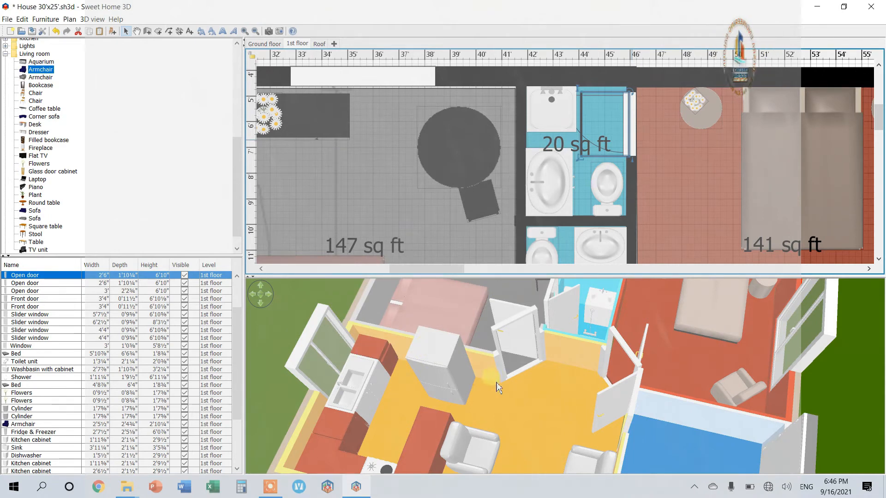
- Examine the furnished first floor and its bathrooms in an enlarged 3D view from several sides
left_click_drag(521, 275, 532, 99)
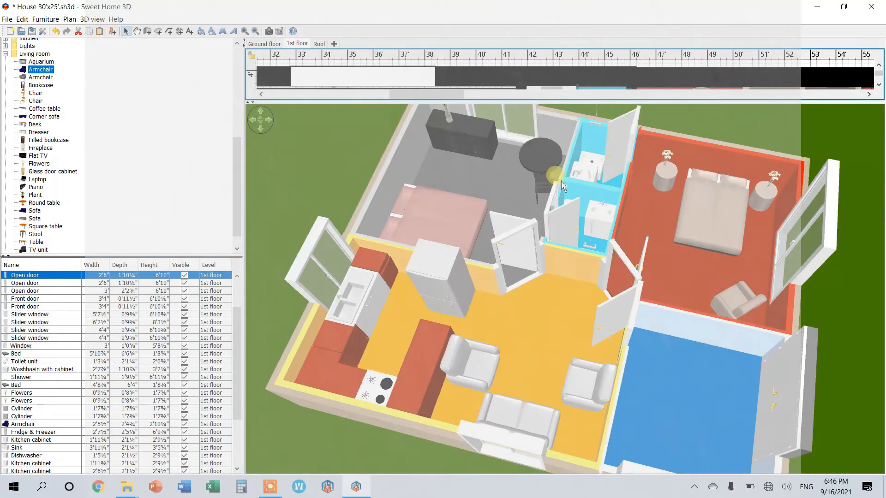
left_click(593, 185)
left_click_drag(594, 185, 416, 245)
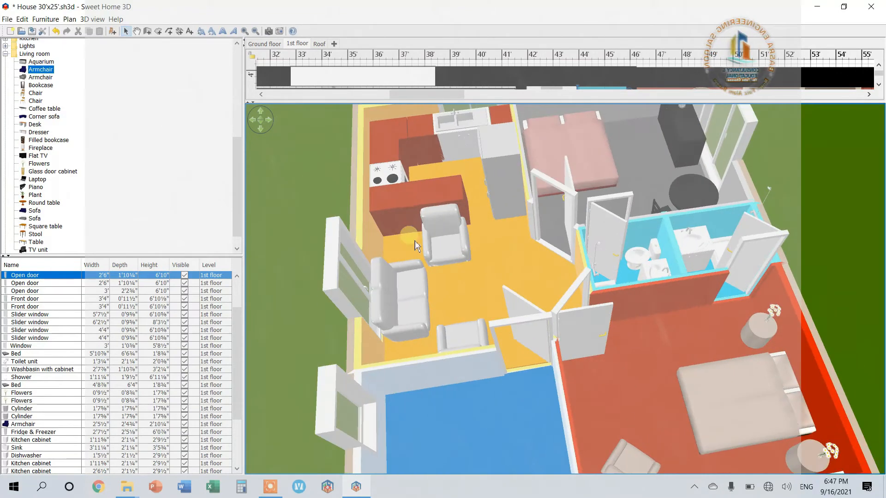
mouse_move(464, 221)
left_mouse_down()
mouse_move(473, 300)
mouse_move(647, 364)
mouse_move(723, 326)
mouse_move(675, 286)
mouse_move(458, 211)
left_mouse_up()
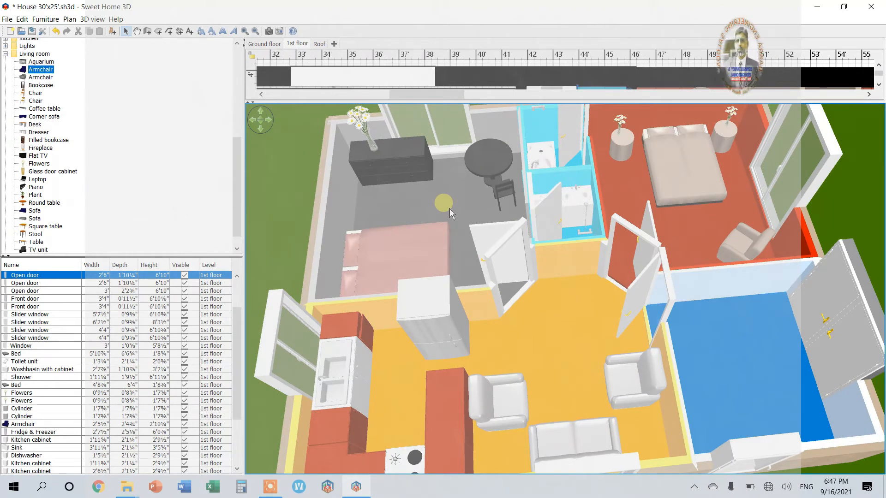
left_click_drag(450, 209, 457, 187)
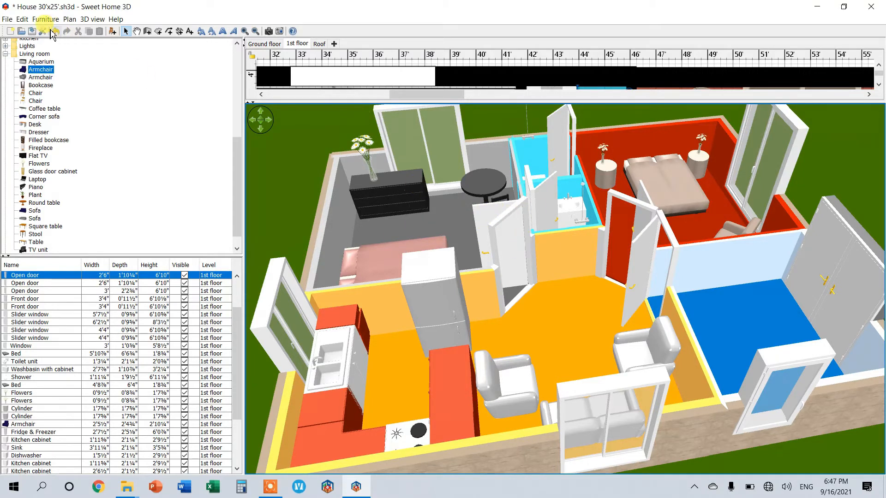
- Save the changes to the house file
left_click(7, 19)
left_click(21, 91)
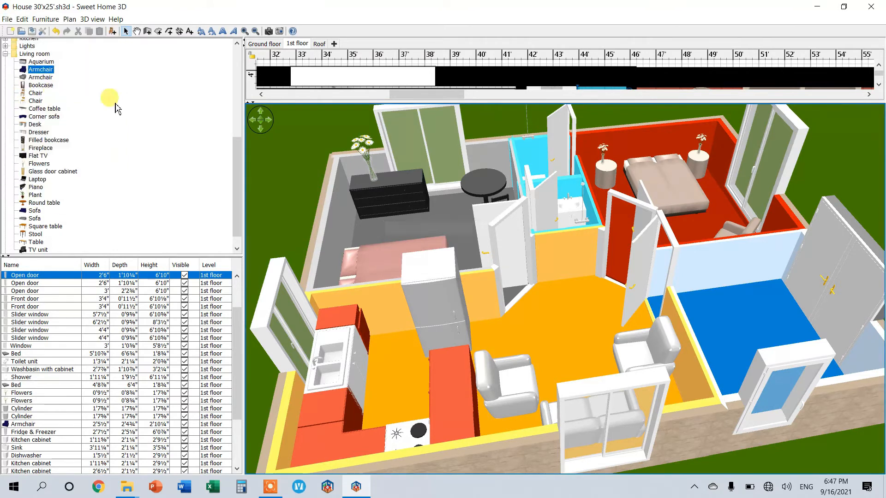
scroll(471, 207, "down", 5)
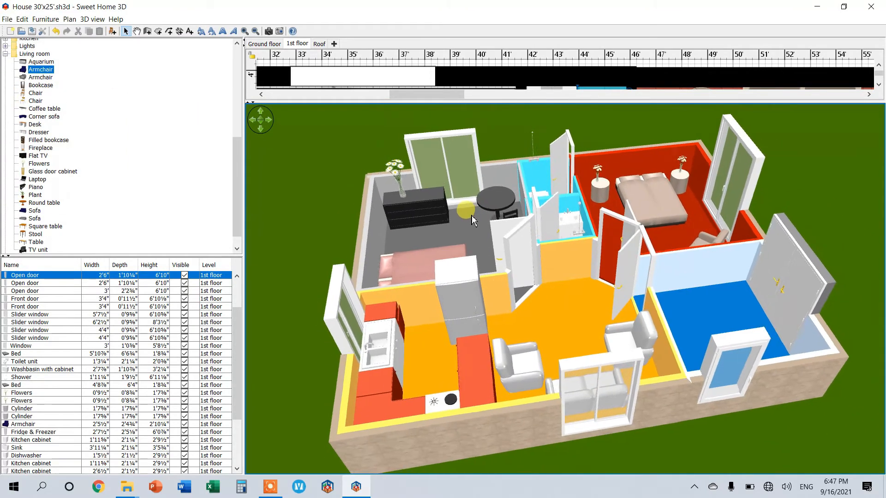
- Try light grey #D6D6D6 as the color of the diagonal door to the 147 sq ft bedroom
left_click_drag(489, 100, 492, 358)
scroll(518, 291, "down", 5)
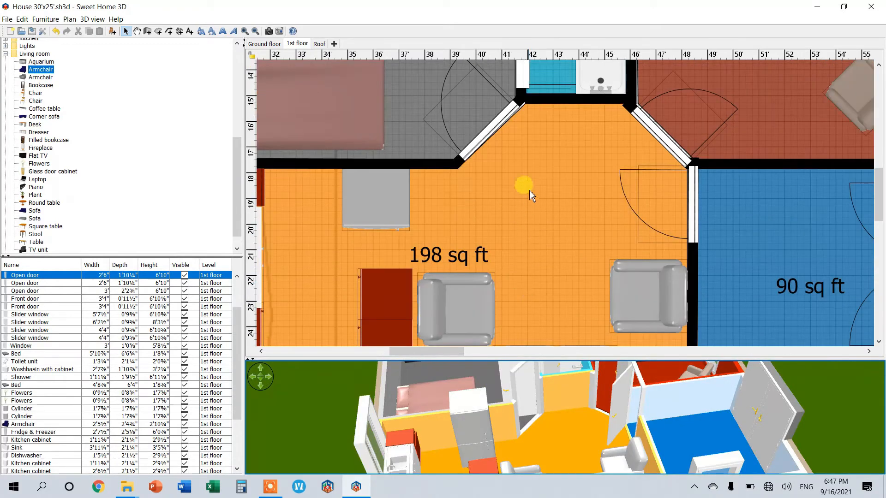
double_click(498, 131)
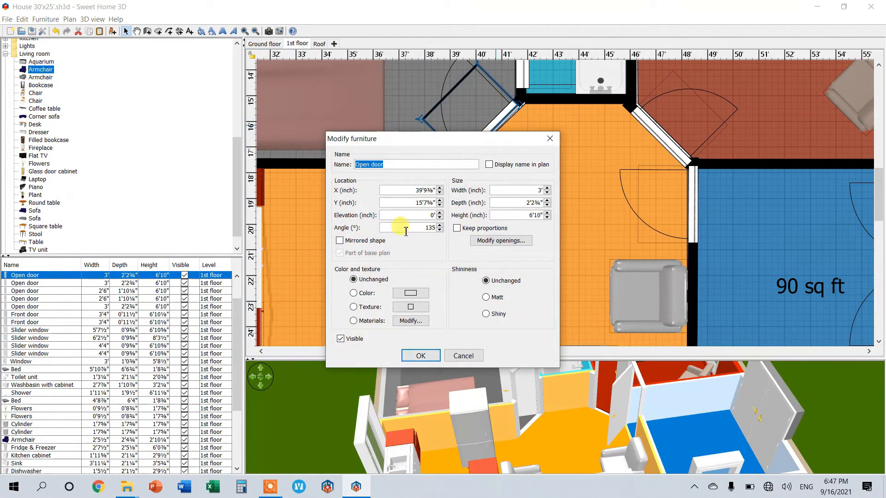
left_click(409, 293)
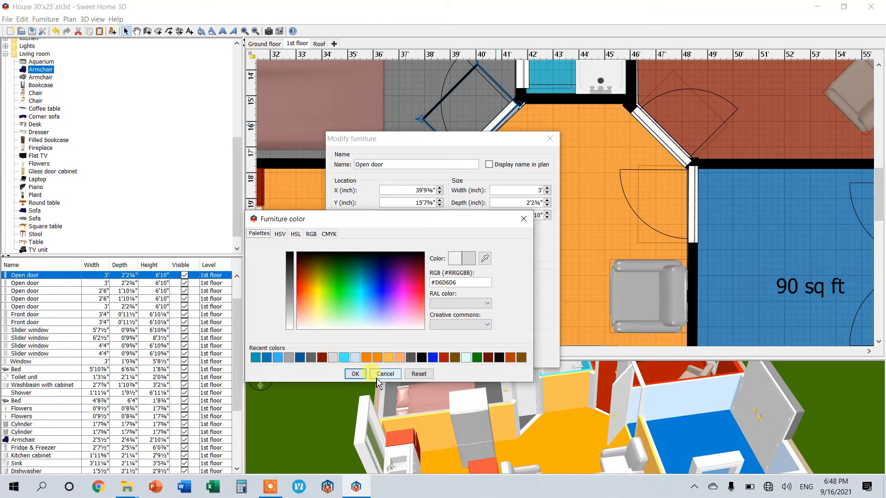
left_click(360, 375)
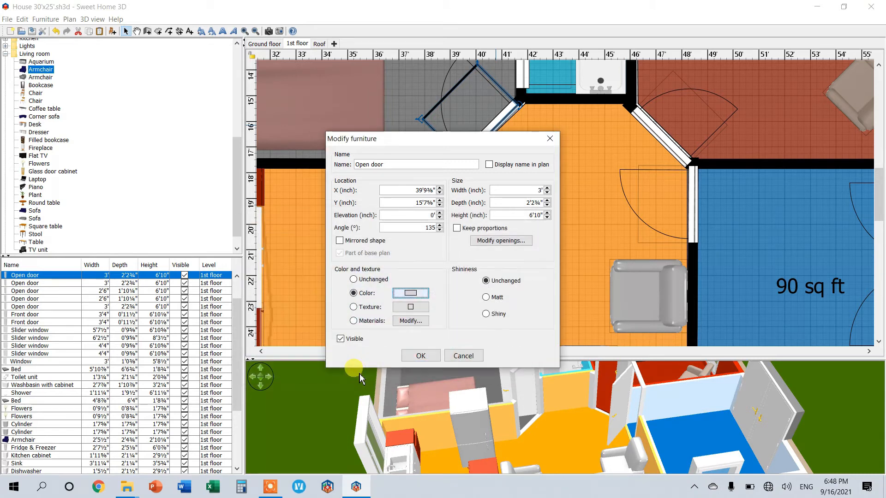
left_click(417, 358)
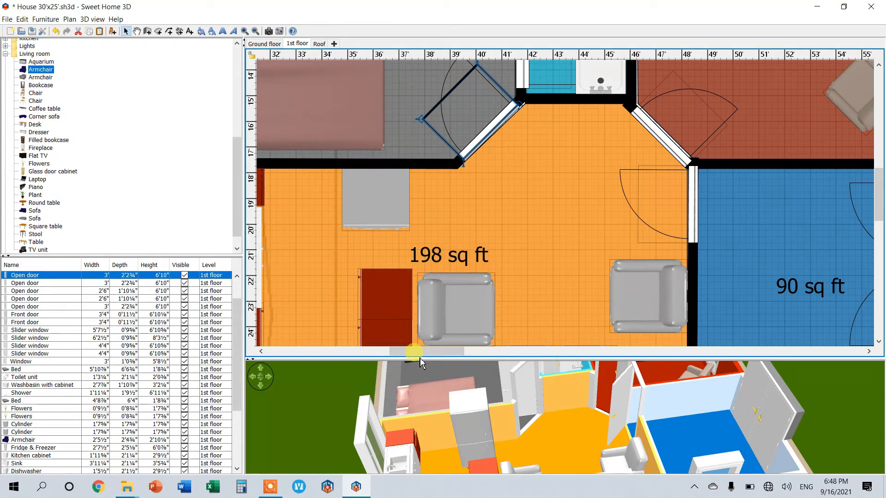
left_click_drag(506, 391, 548, 406)
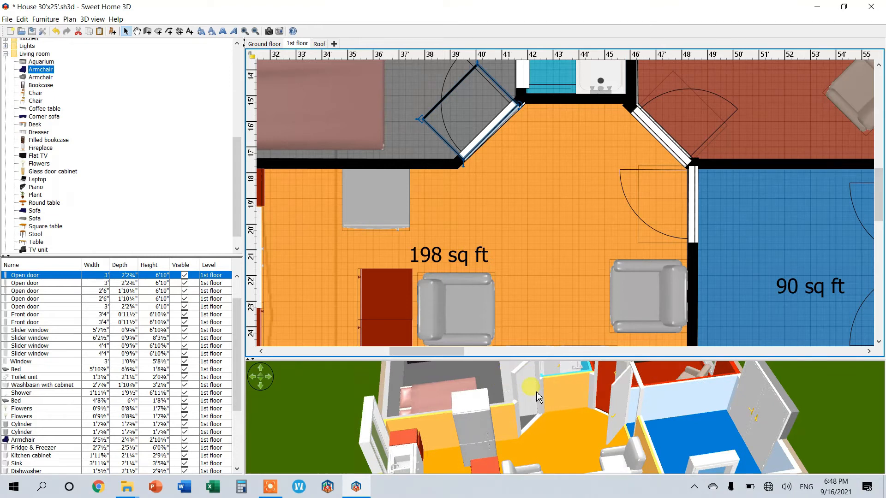
left_click_drag(543, 403, 541, 403)
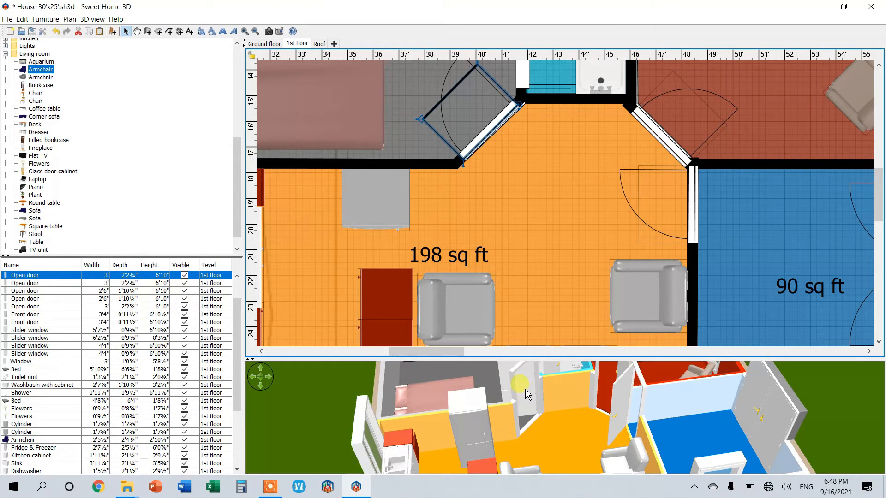
- Color the diagonal door between the 198 sq ft living area and the 147 sq ft bedroom brown, #744C00
double_click(490, 134)
left_click(406, 293)
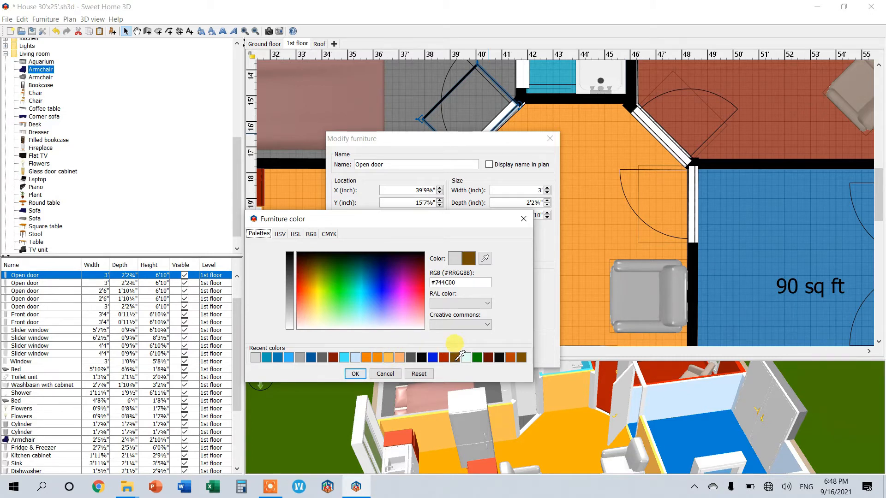
left_click(355, 374)
left_click(409, 359)
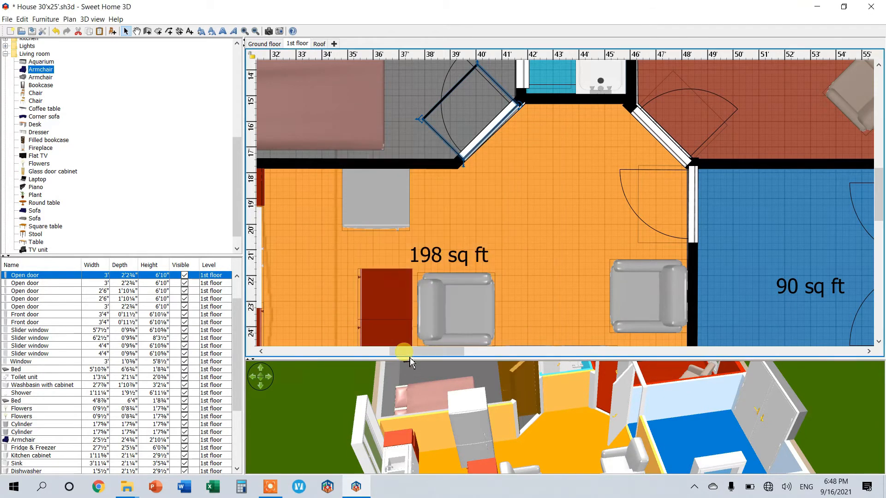
left_click_drag(554, 403, 531, 364)
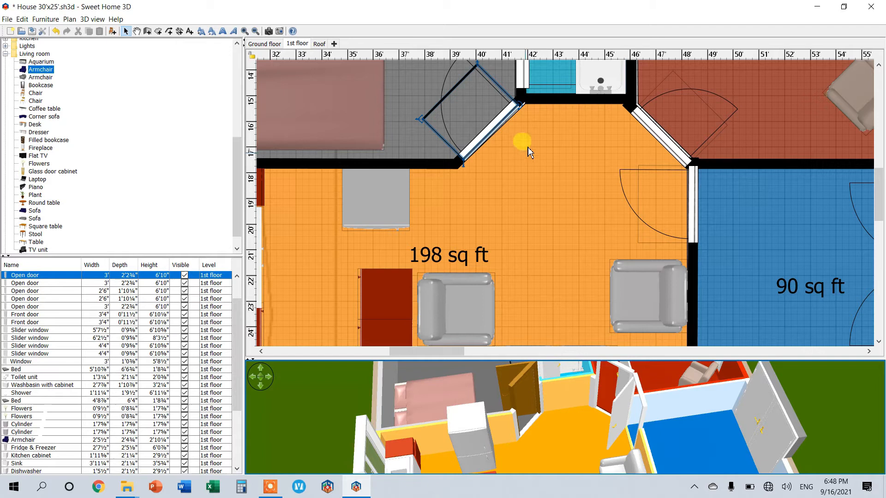
- Color the diagonal door to the red-floored 141 sq ft bedroom brown, #7A5000
double_click(660, 139)
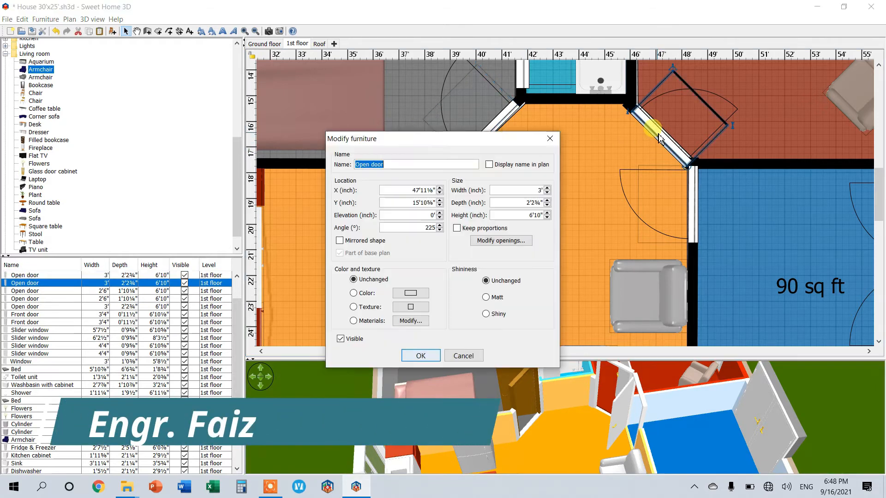
left_click(420, 293)
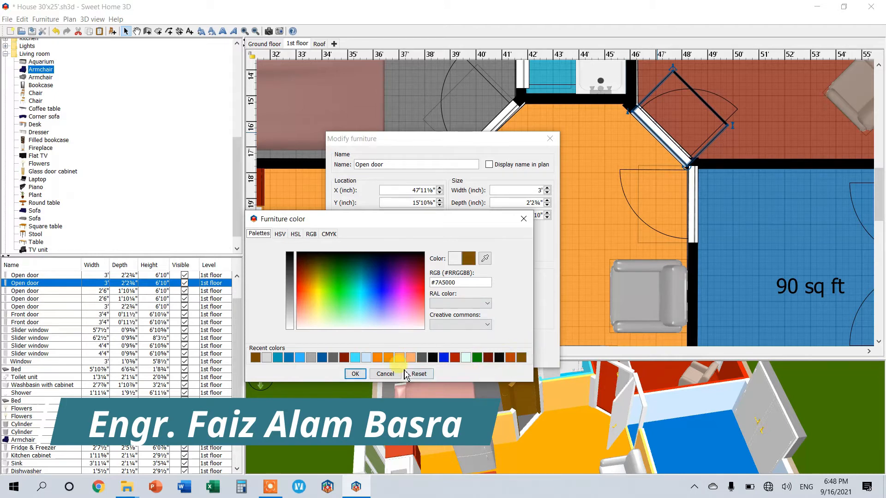
left_click(355, 374)
left_click(419, 355)
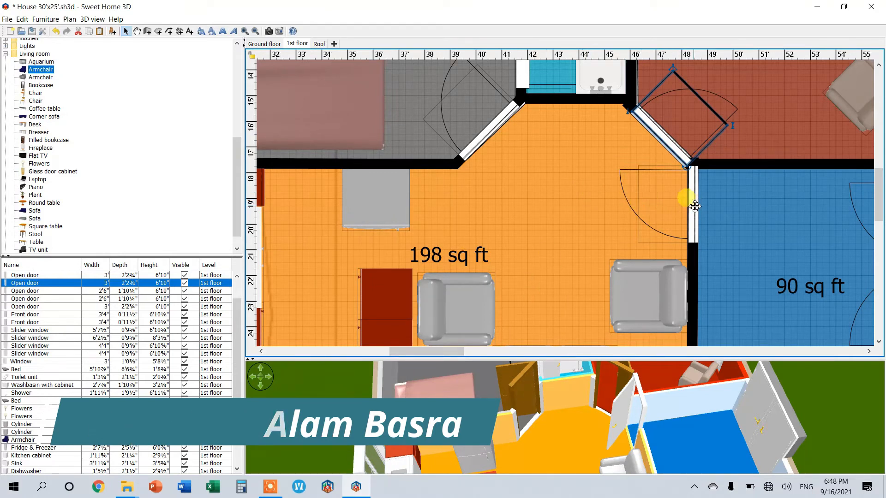
- Color the door between the 198 sq ft living area and the 90 sq ft room brown, #7A5000
double_click(679, 211)
left_click(412, 293)
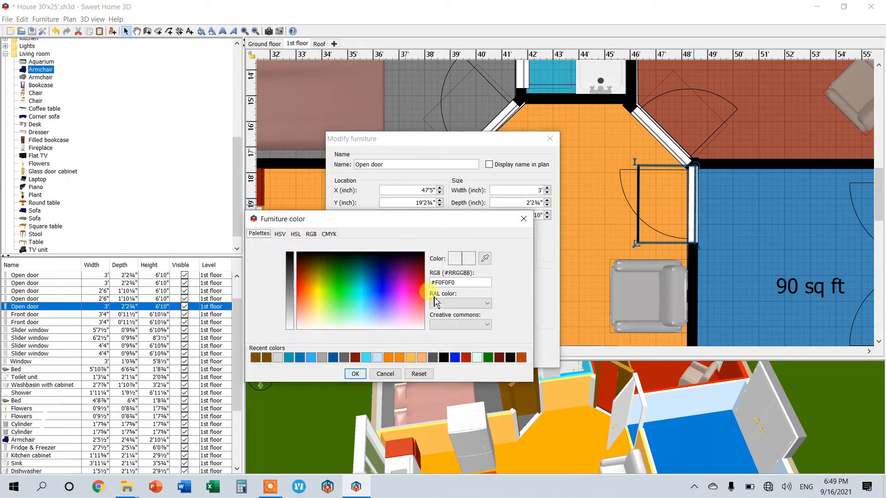
left_click(263, 358)
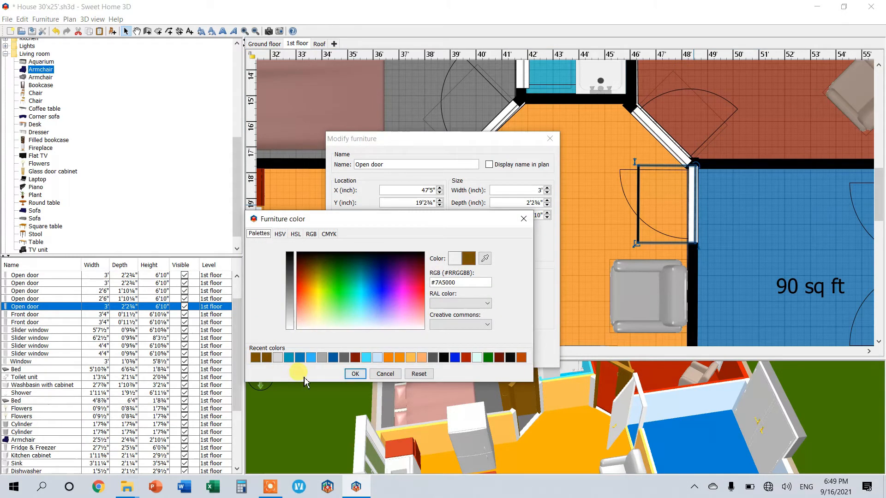
left_click(355, 374)
left_click(418, 356)
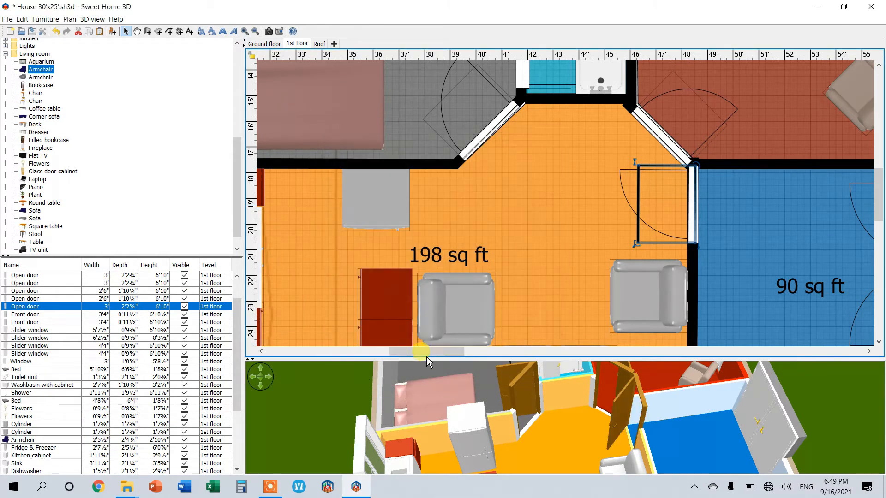
- Try brown #7A5000 as the color of the slider window behind the two-seat sofa in the 198 sq ft living area
scroll(432, 351, "down", 3)
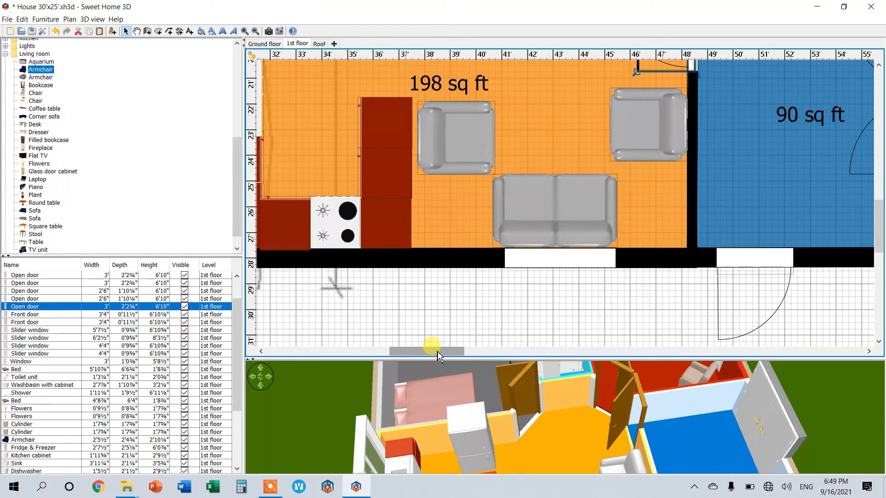
double_click(576, 254)
left_click(354, 294)
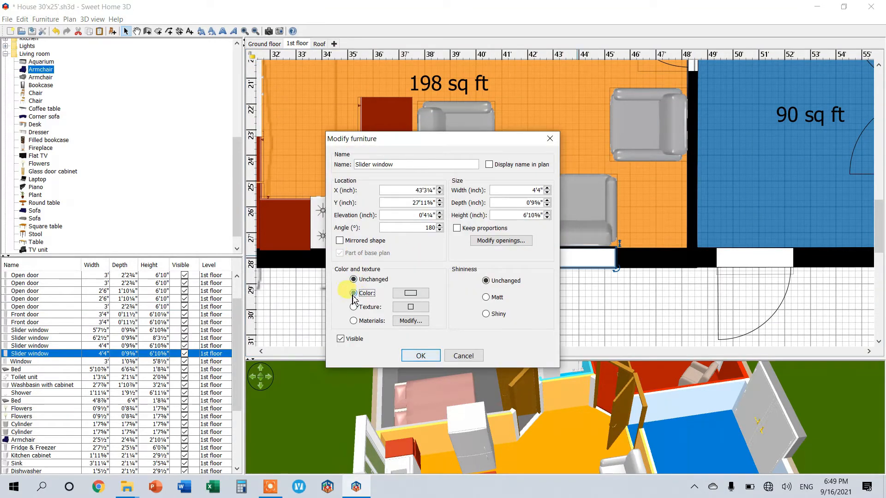
left_click(411, 293)
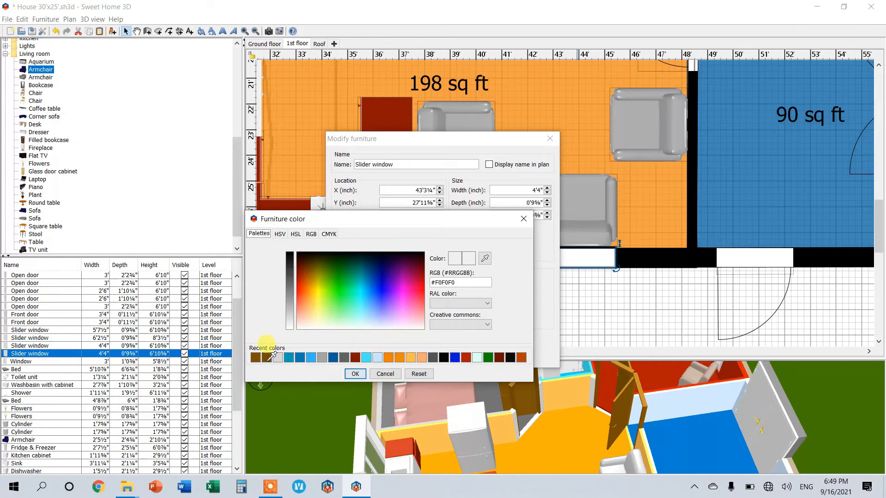
left_click(354, 375)
left_click(414, 357)
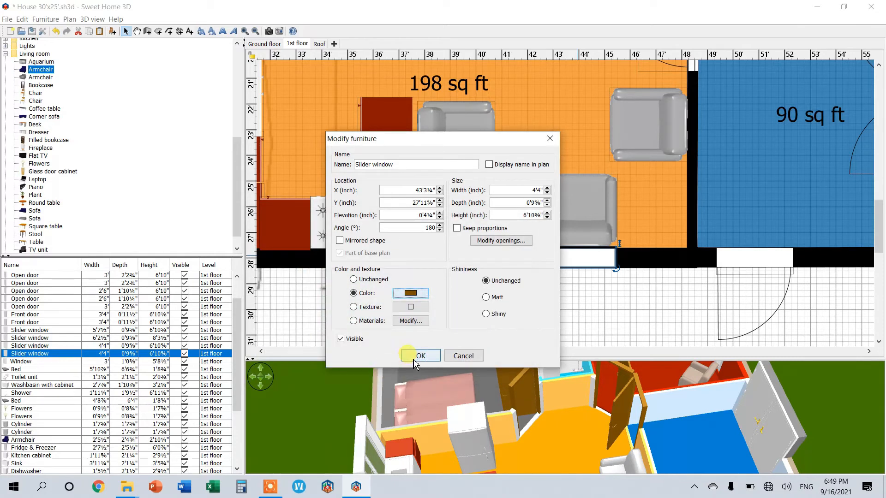
scroll(438, 340, "down", 3)
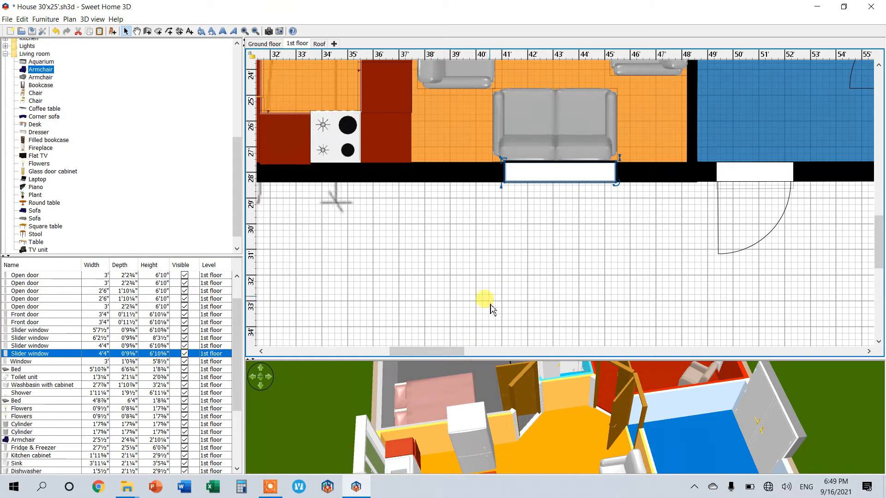
- Try light grey #A5A5A5 as the color of the slider window behind the two-seat sofa
left_click_drag(486, 358, 502, 241)
left_click_drag(532, 406, 568, 402)
double_click(557, 177)
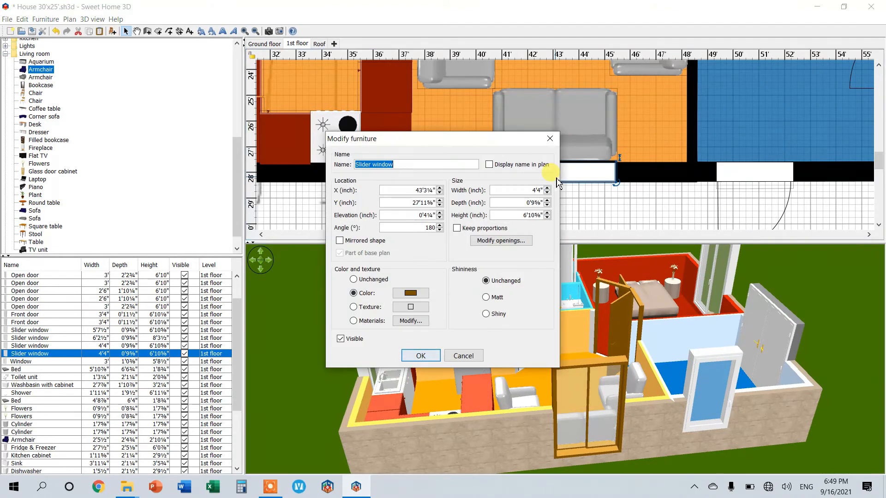
left_click(411, 293)
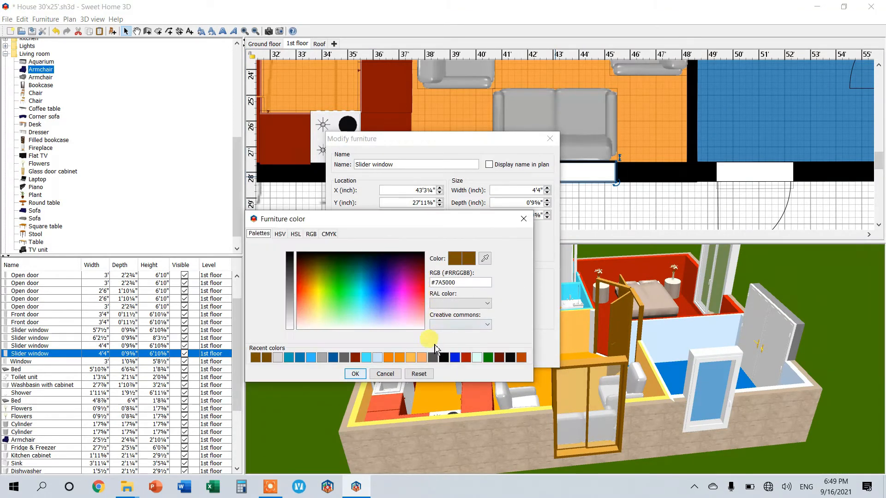
left_click(323, 358)
left_click(355, 373)
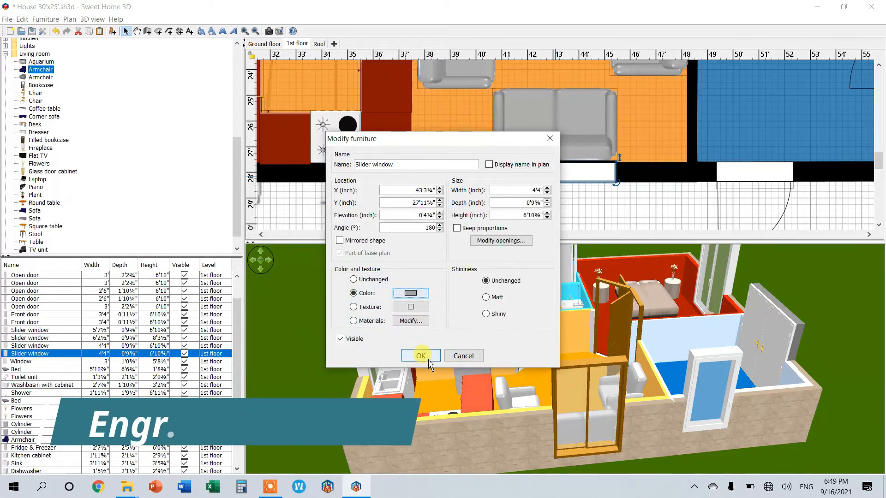
left_click(421, 355)
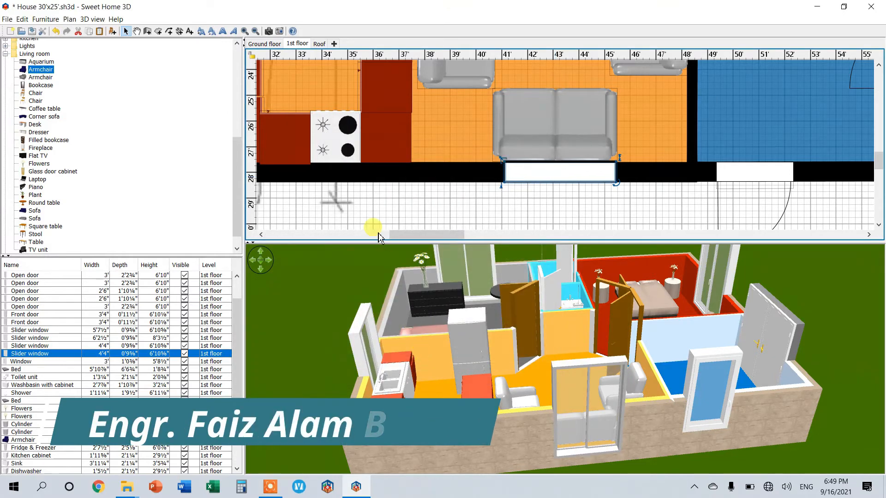
- Color the slider window behind the two-seat sofa dark grey, #626262
double_click(538, 171)
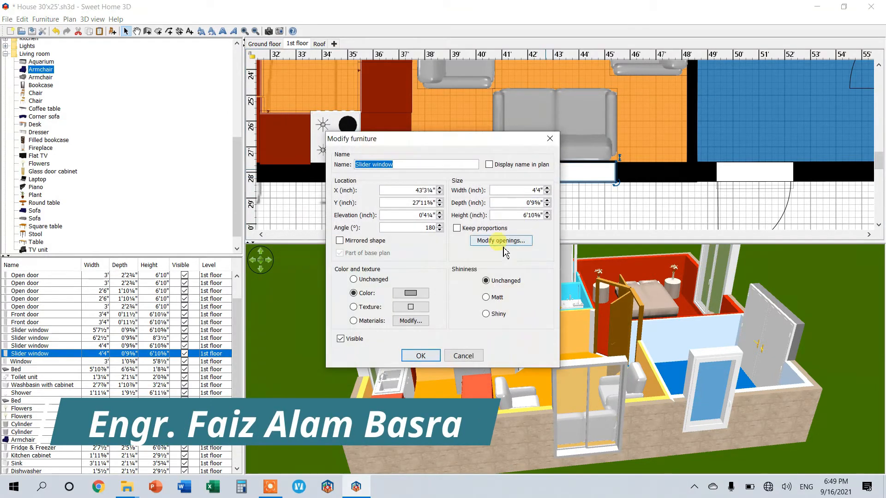
left_click(410, 293)
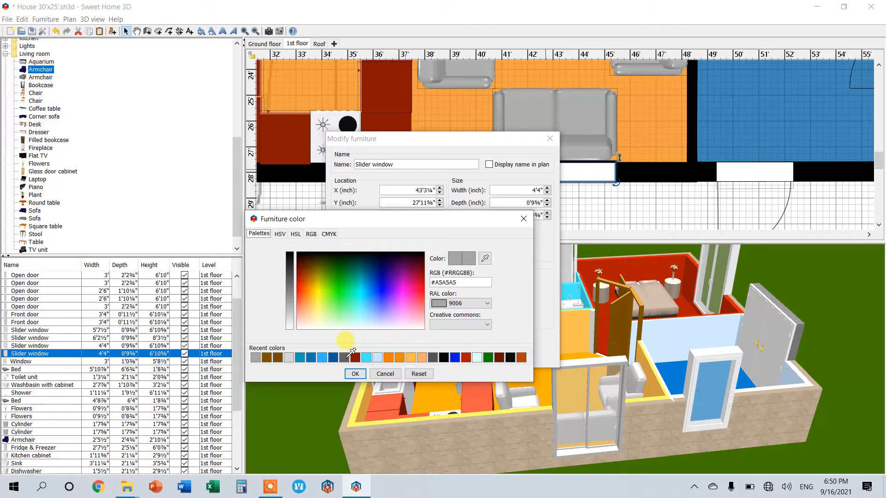
left_click(355, 374)
left_click(421, 358)
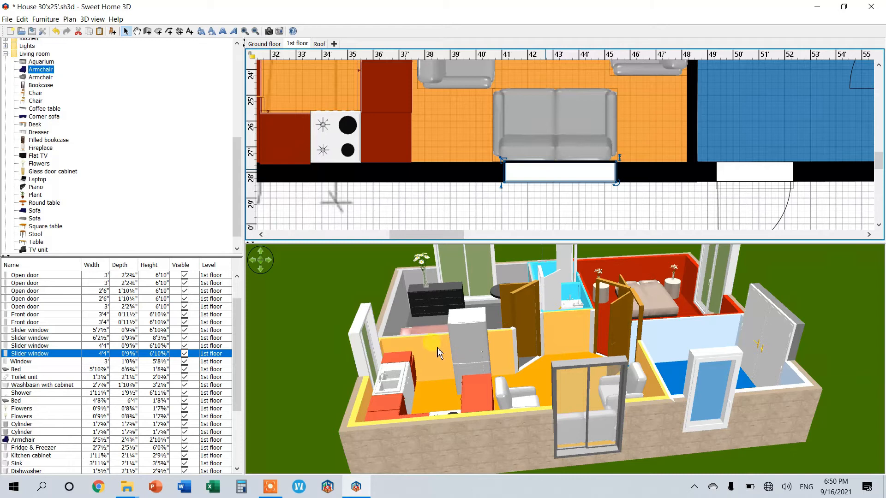
left_click(361, 331)
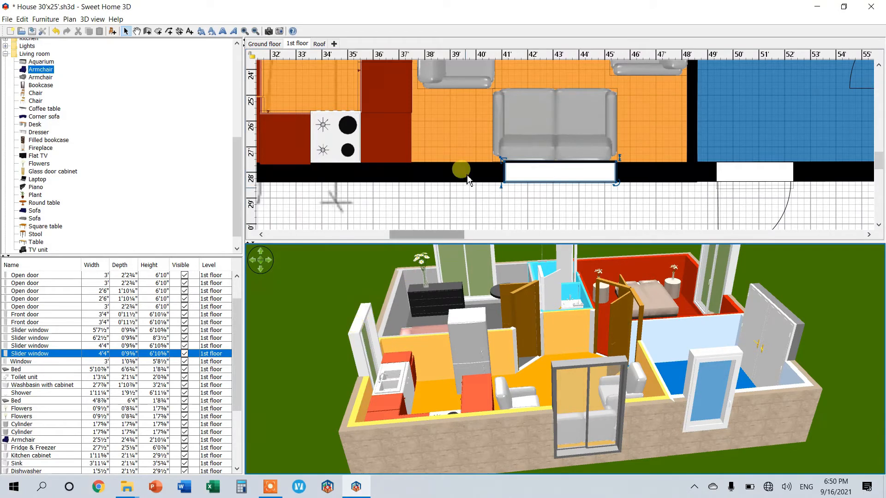
- Color the window in the outer wall of the blue-floored 90 sq ft room dark grey, #626262
left_click(761, 177)
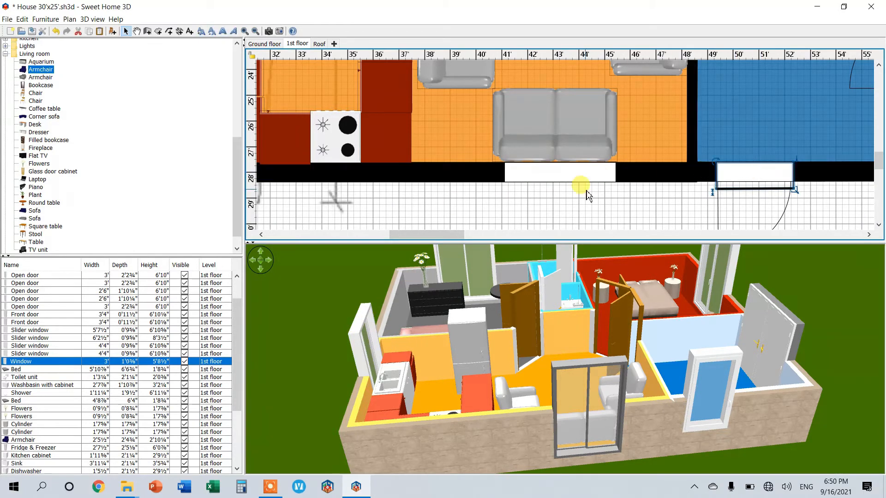
double_click(745, 175)
left_click(410, 299)
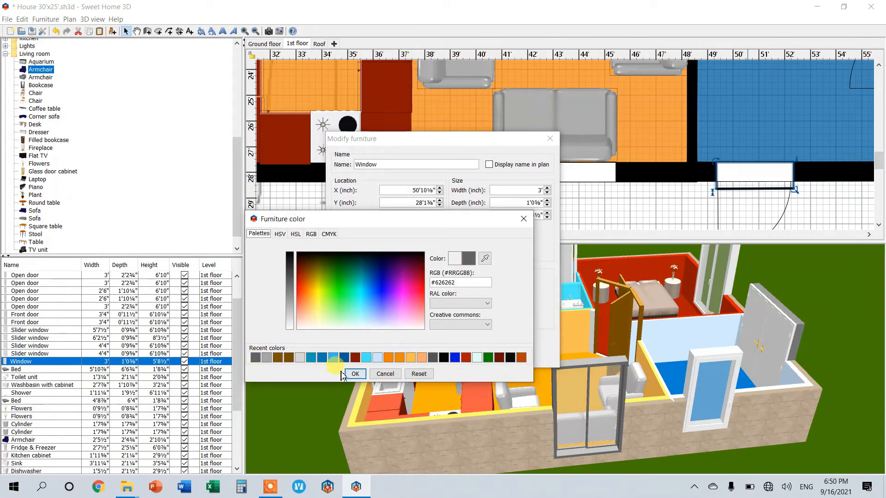
left_click(356, 374)
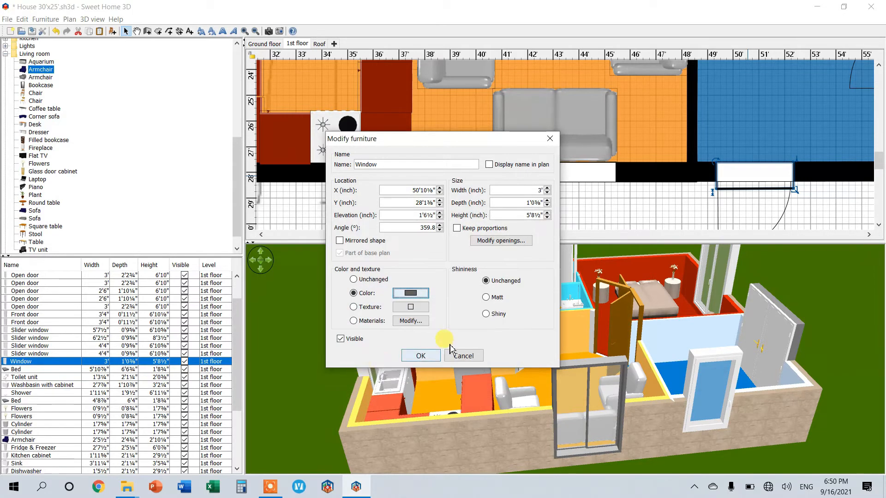
left_click(431, 356)
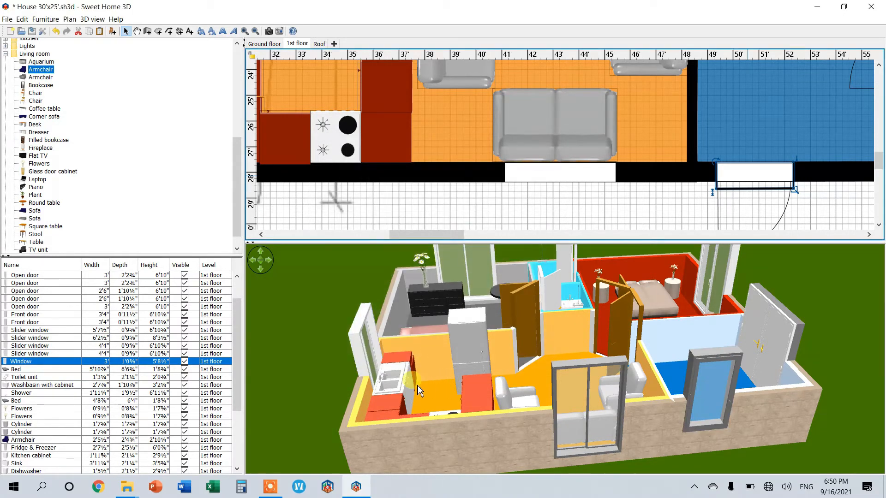
- Color the 5'7½" wide slider window in the outer wall of the grey-floored bedroom dark grey, #626262
left_click_drag(382, 390, 707, 234)
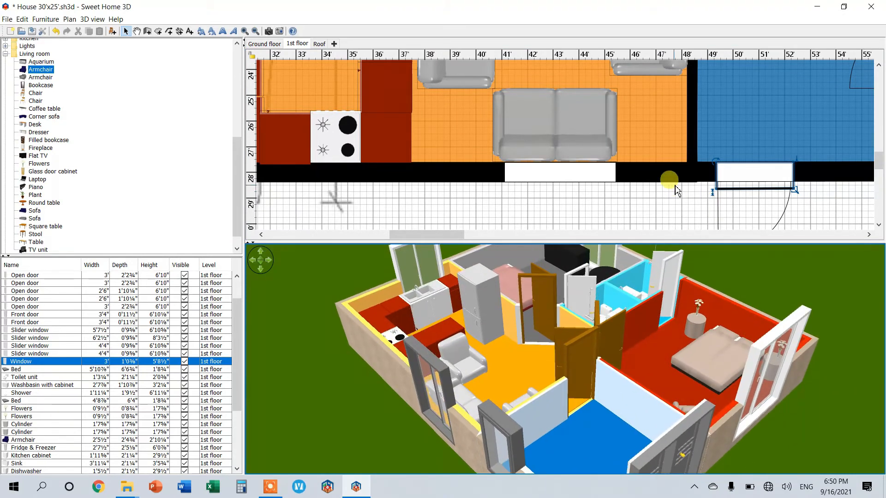
scroll(600, 159, "down", 2)
scroll(609, 157, "up", 7)
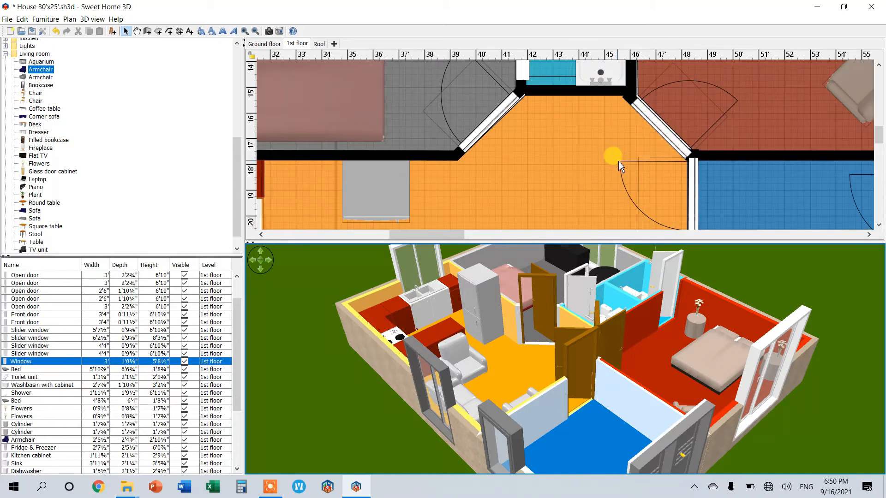
scroll(613, 168, "up", 6)
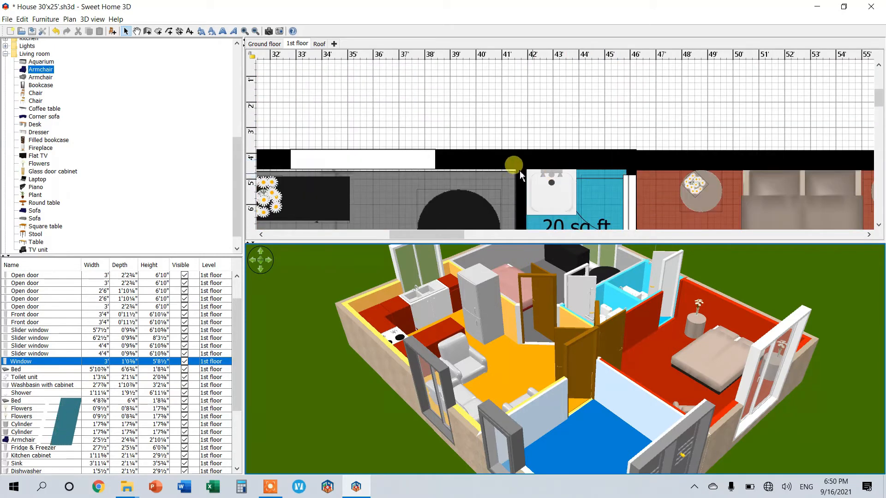
scroll(560, 150, "down", 1)
left_click(418, 111)
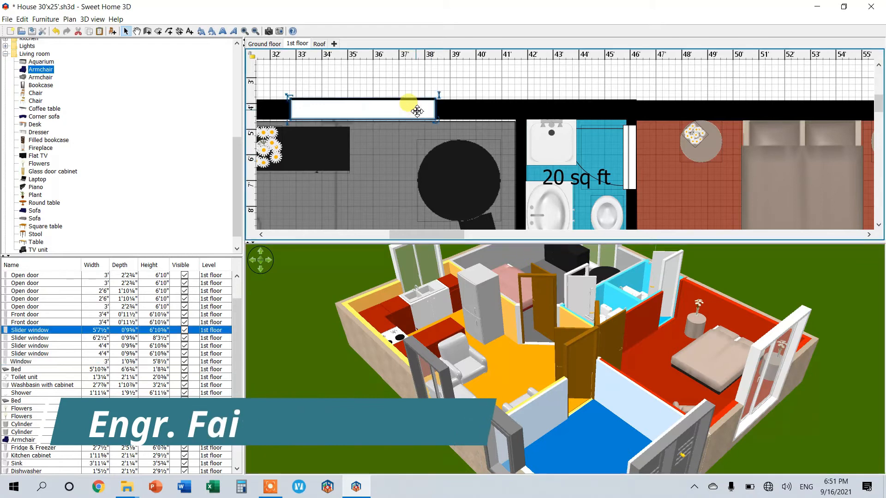
double_click(417, 112)
left_click(408, 291)
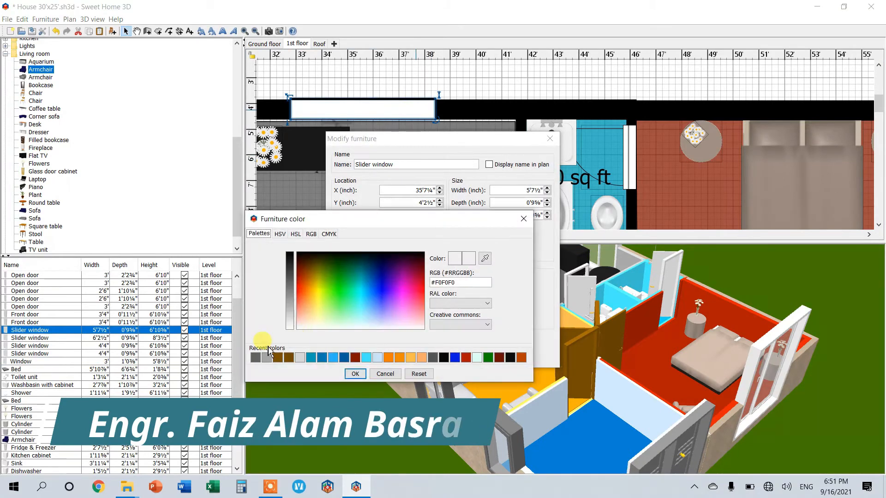
left_click(355, 374)
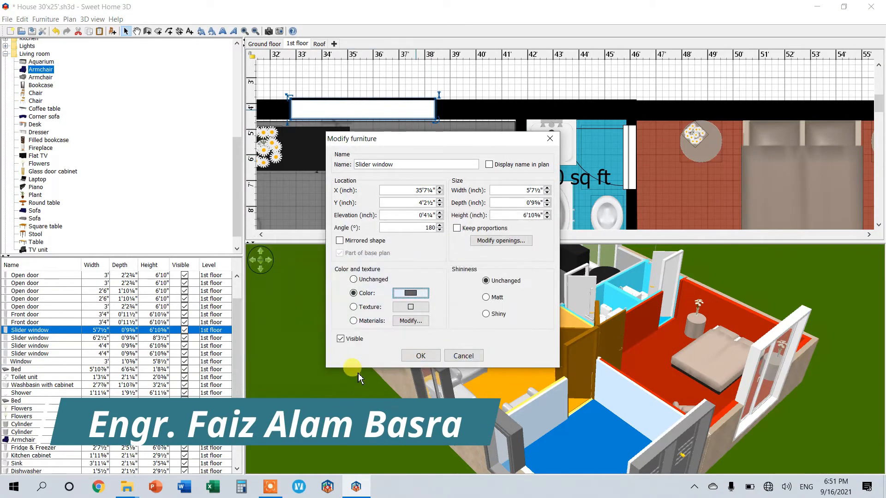
left_click(421, 356)
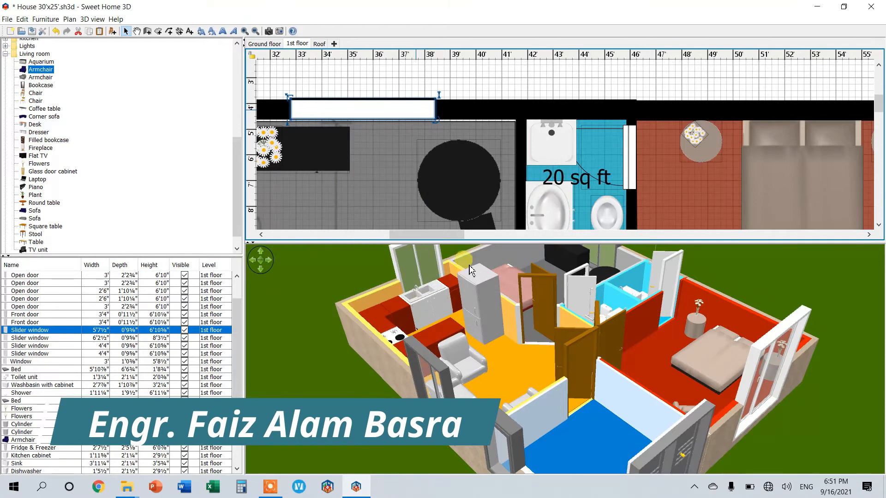
- Try dark grey #626262 as the color of the door between the 20 sq ft bathroom and the red-floored bedroom
double_click(631, 169)
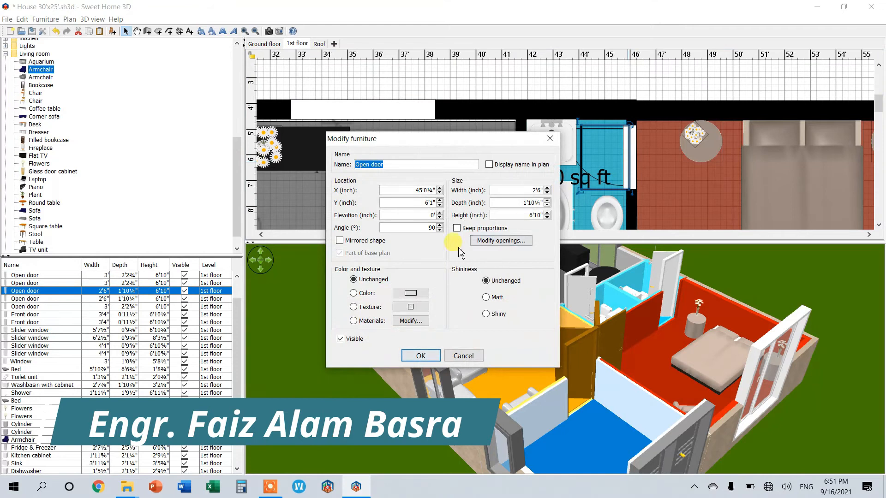
left_click(417, 294)
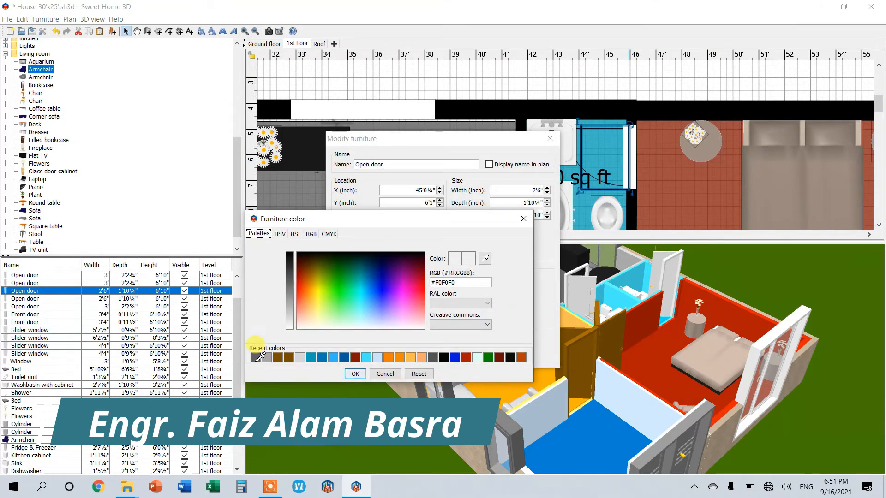
left_click(355, 374)
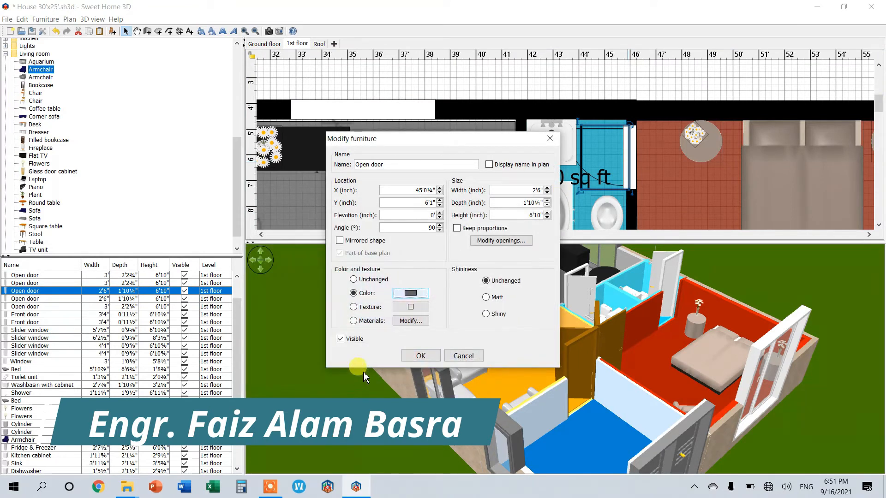
left_click(421, 356)
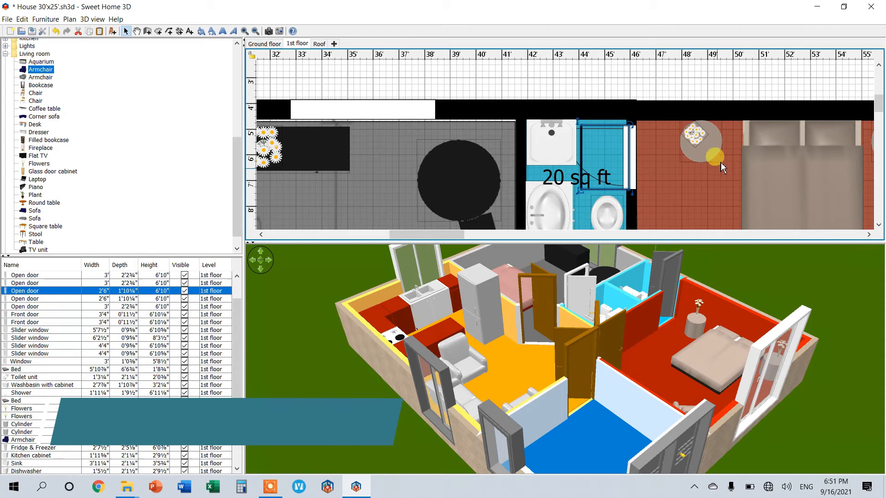
- Color the door between the 20 sq ft bathroom and the red-floored bedroom brown
double_click(636, 161)
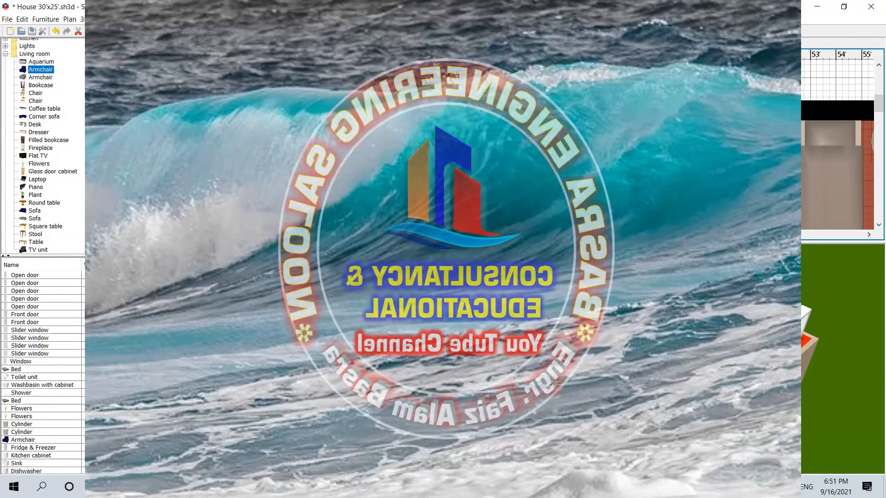
double_click(636, 184)
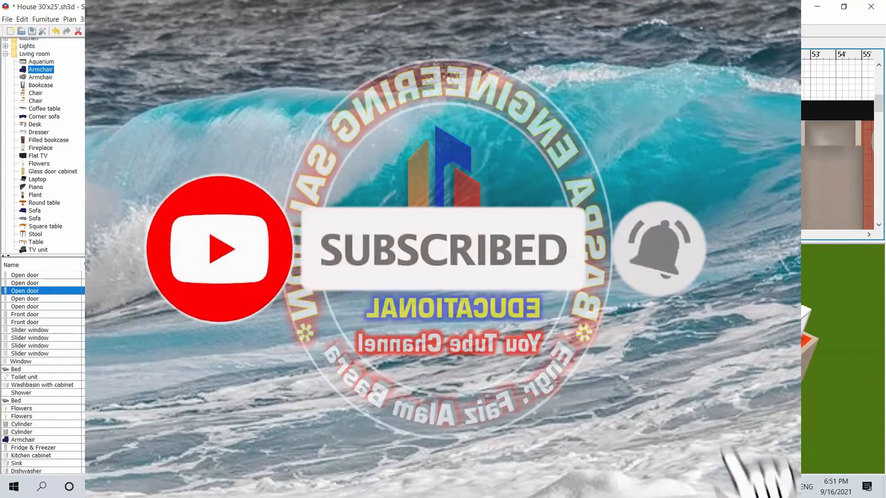
- Color the 4'4" wide slider window in the outer wall beside the kitchen sink dark grey, #626262
scroll(545, 144, "down", 5)
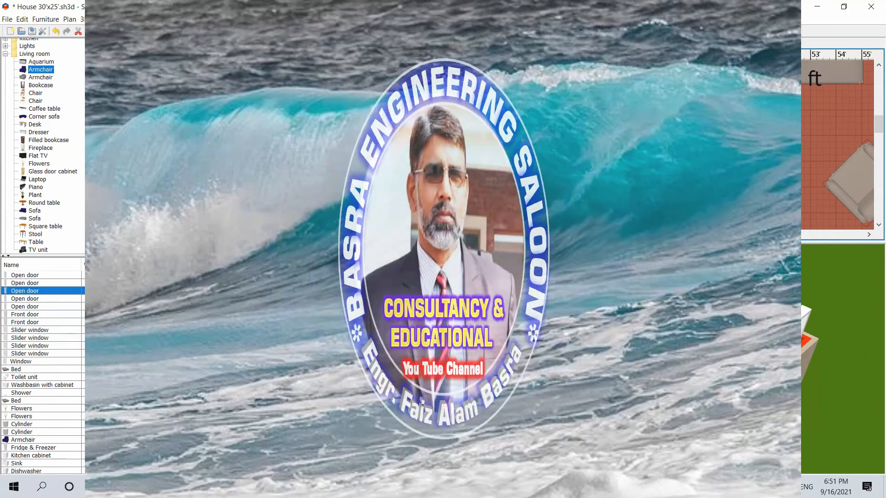
scroll(545, 144, "left", 3)
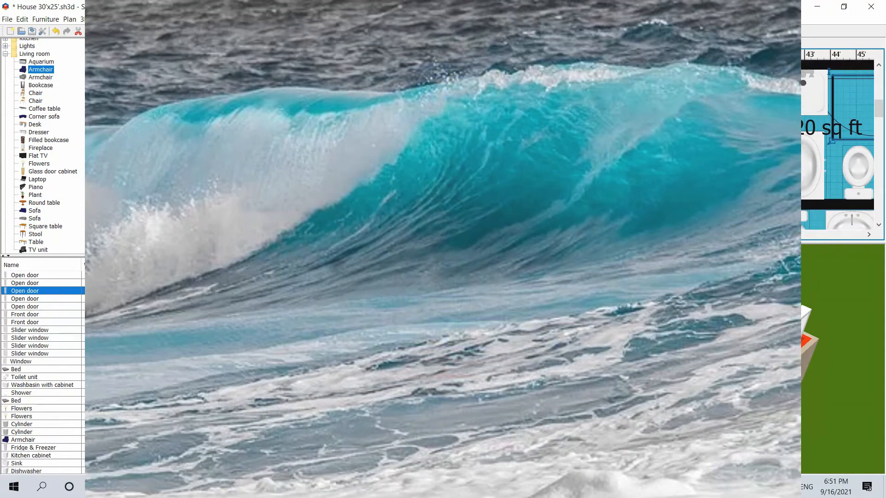
scroll(455, 187, "down", 5)
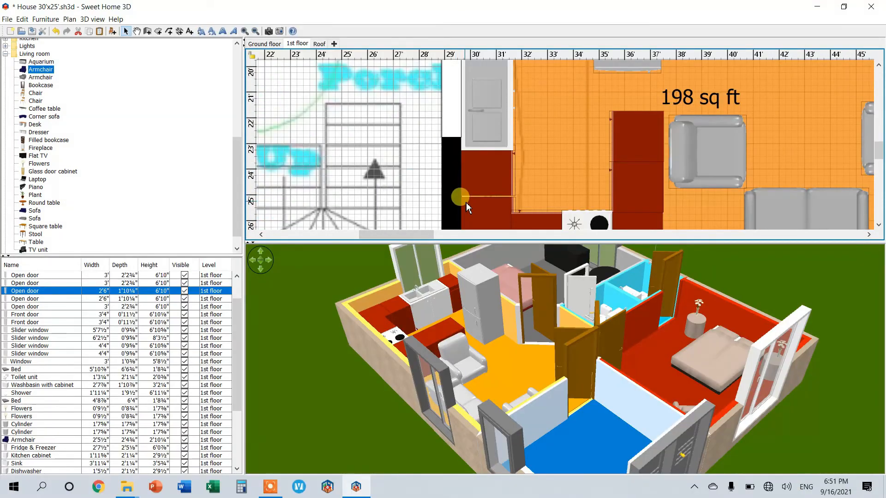
double_click(452, 132)
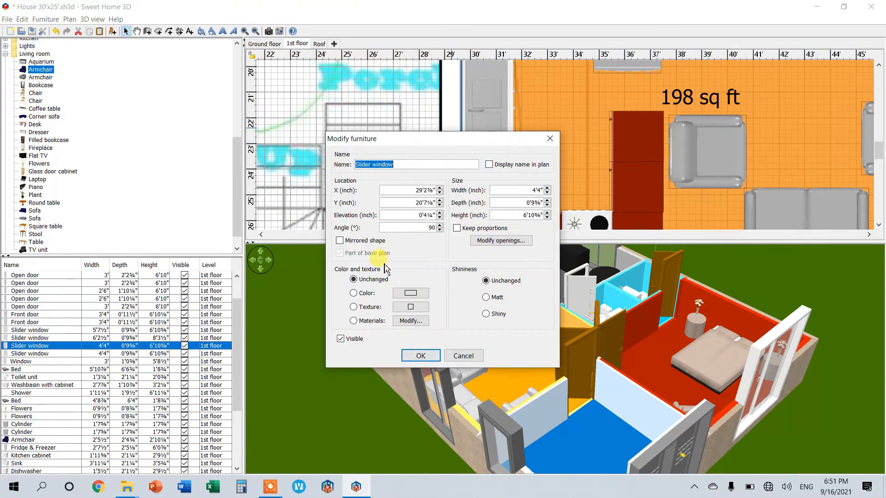
left_click(410, 294)
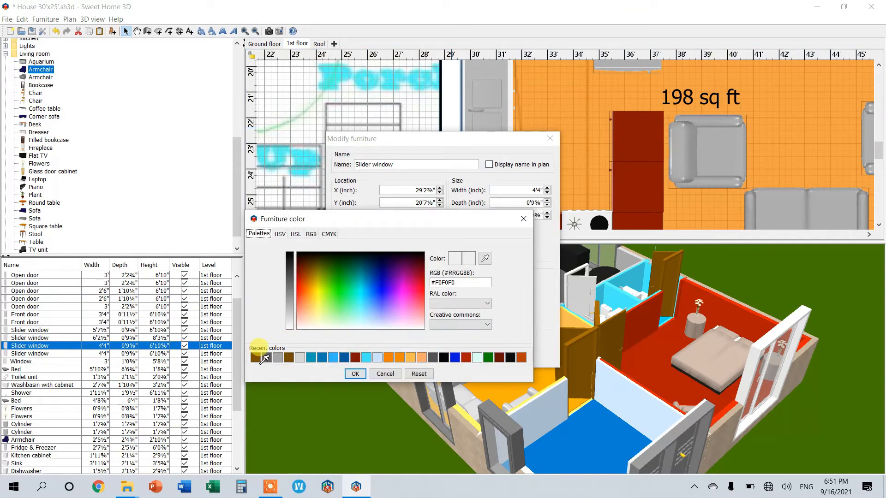
left_click(355, 374)
left_click(413, 356)
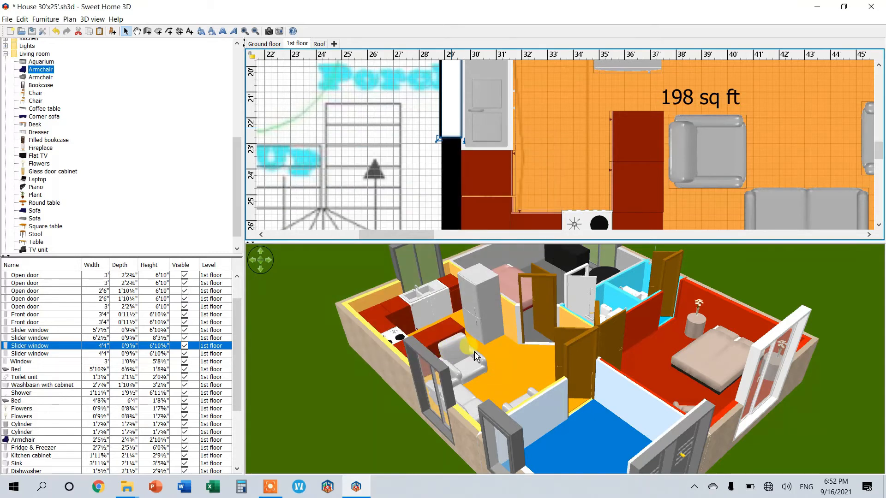
- Check the color of the 3' wide window in the outer wall of the blue-floored 90 sq ft room
left_click_drag(519, 347, 551, 343)
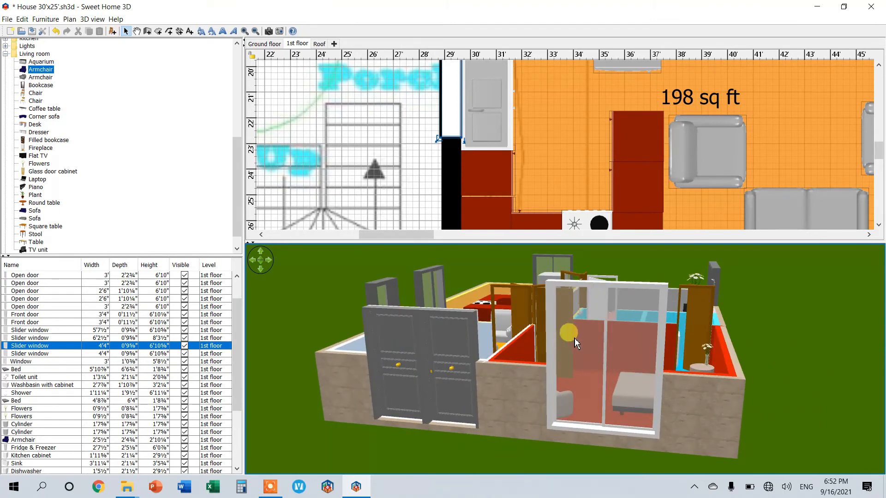
scroll(581, 145, "down", 3)
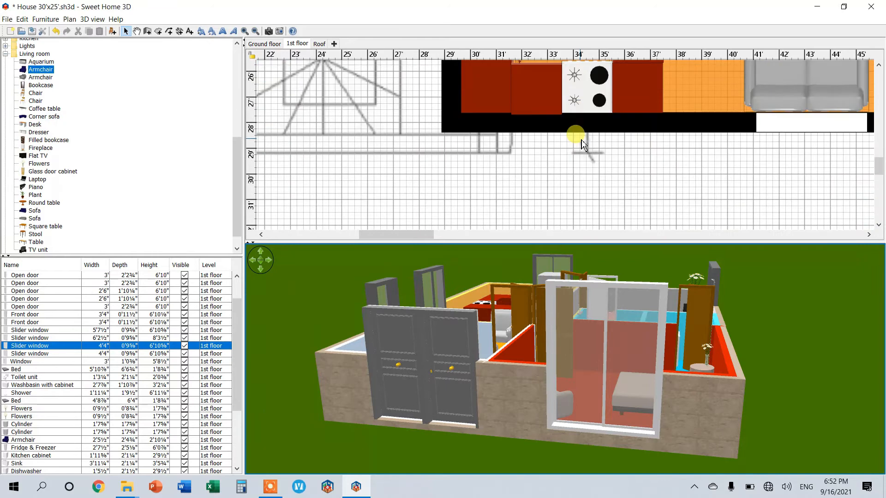
scroll(581, 145, "up", 1)
left_click_drag(418, 235, 475, 235)
double_click(535, 178)
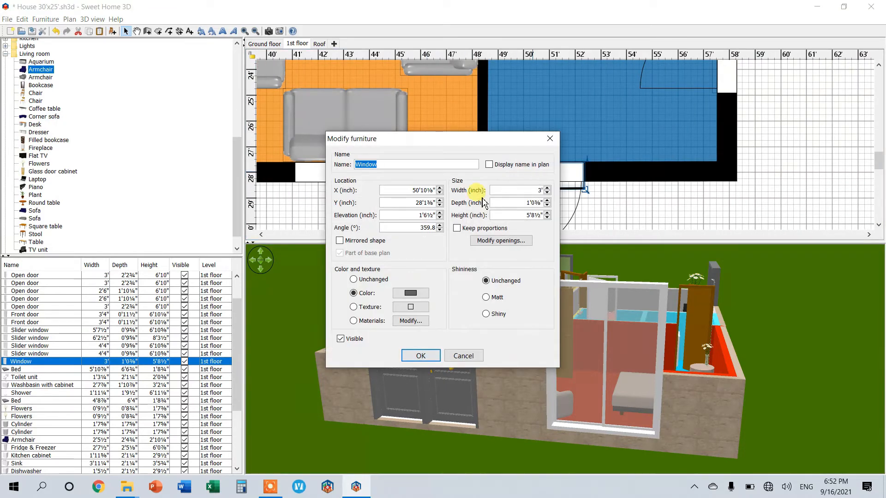
left_click(419, 293)
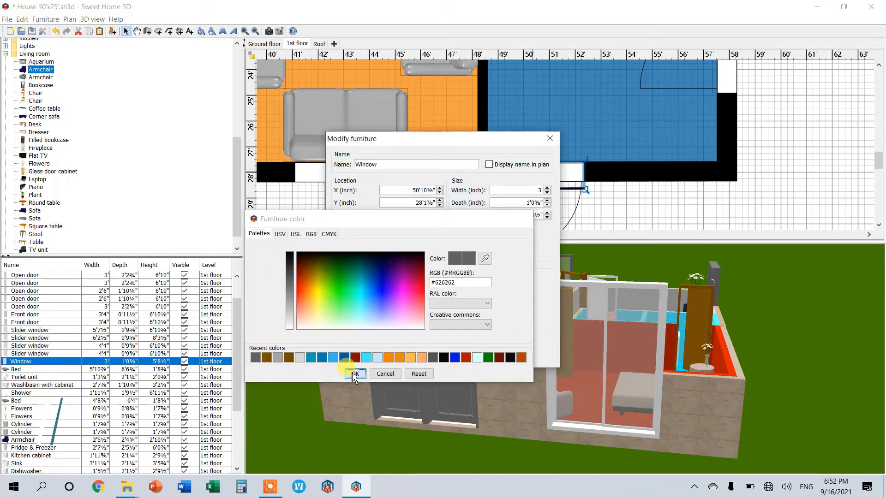
left_click(356, 374)
left_click(414, 356)
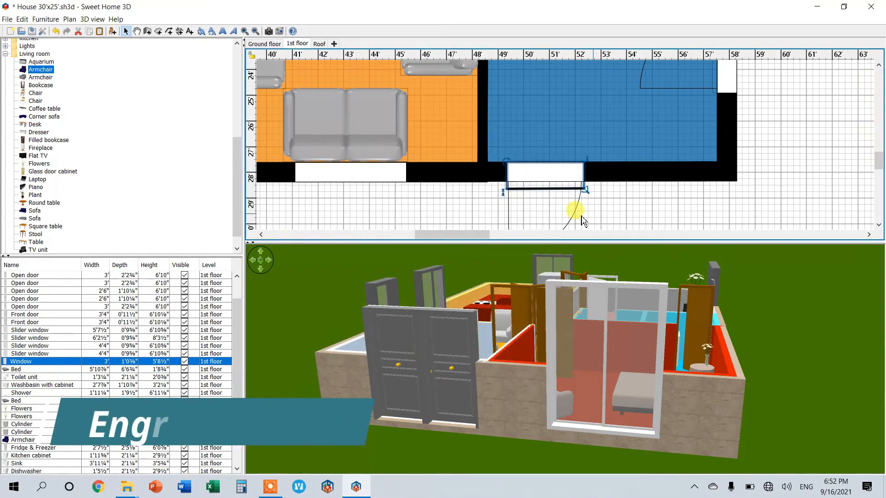
- Color the 6'2½" wide slider window in the outer wall of the red-floored 141 sq ft bedroom dark grey, #626262
scroll(574, 203, "down", 4)
scroll(572, 206, "up", 8)
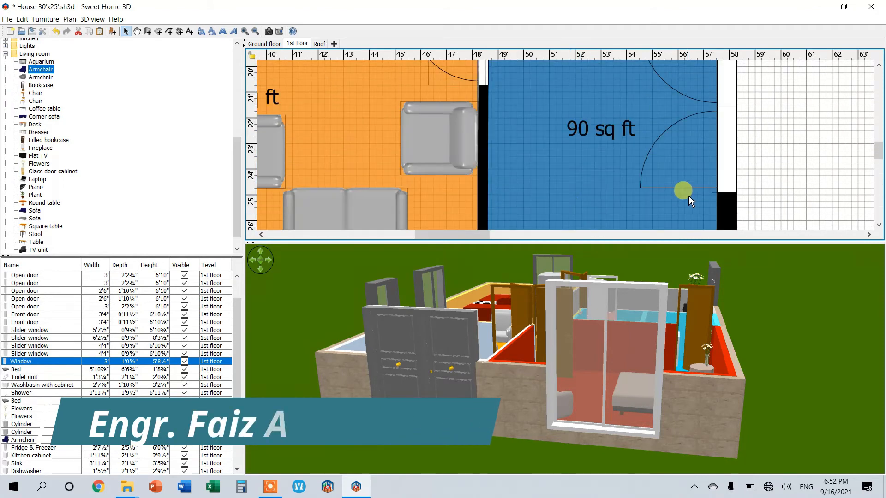
scroll(690, 194, "up", 8)
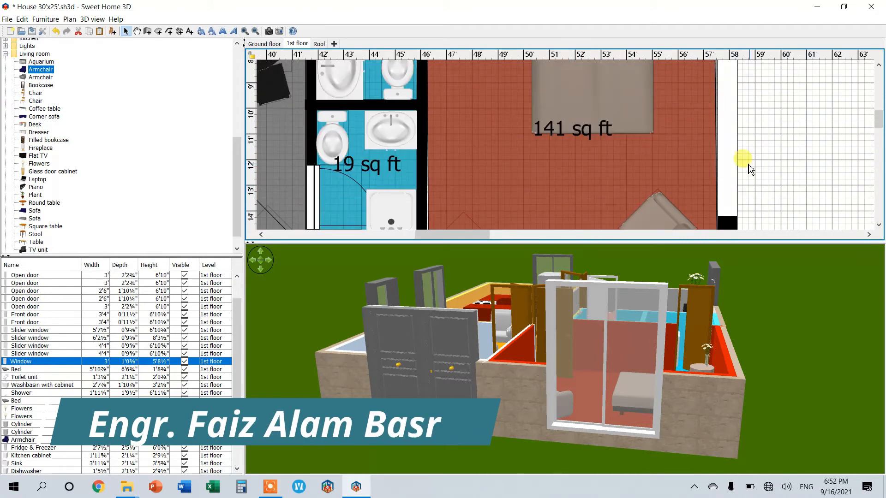
double_click(728, 166)
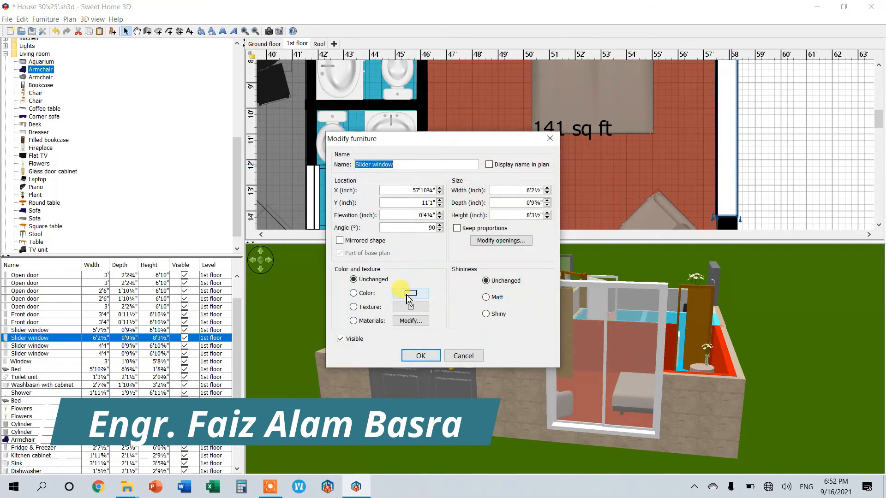
left_click(410, 293)
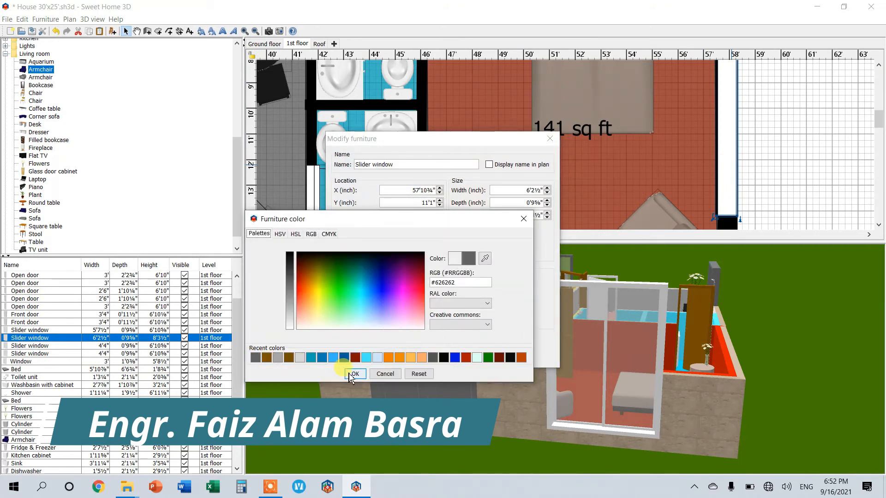
left_click(354, 374)
left_click(417, 357)
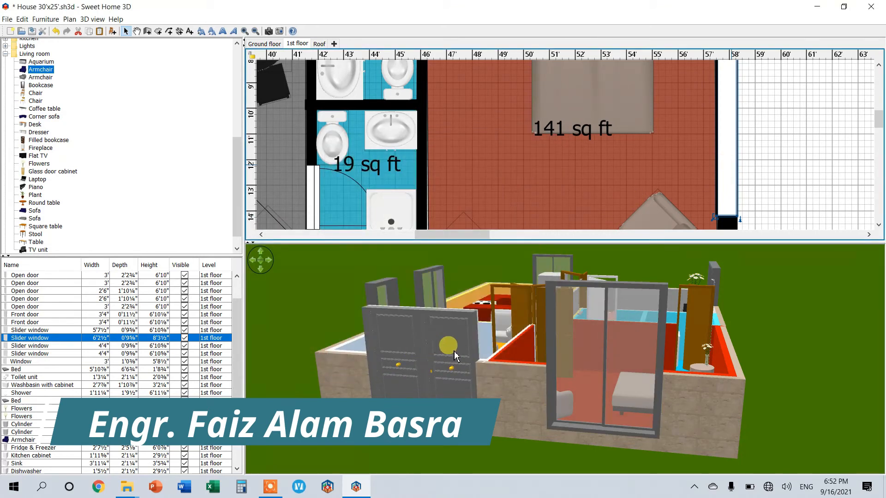
- Set both the width and the height of the slider window behind the living room sofa to 4'
mouse_move(489, 396)
left_mouse_down()
mouse_move(502, 357)
mouse_move(577, 370)
mouse_move(573, 379)
mouse_move(511, 374)
mouse_move(568, 372)
mouse_move(498, 370)
mouse_move(587, 370)
mouse_move(530, 377)
mouse_move(508, 366)
mouse_move(554, 373)
mouse_move(547, 382)
mouse_move(558, 387)
left_mouse_up()
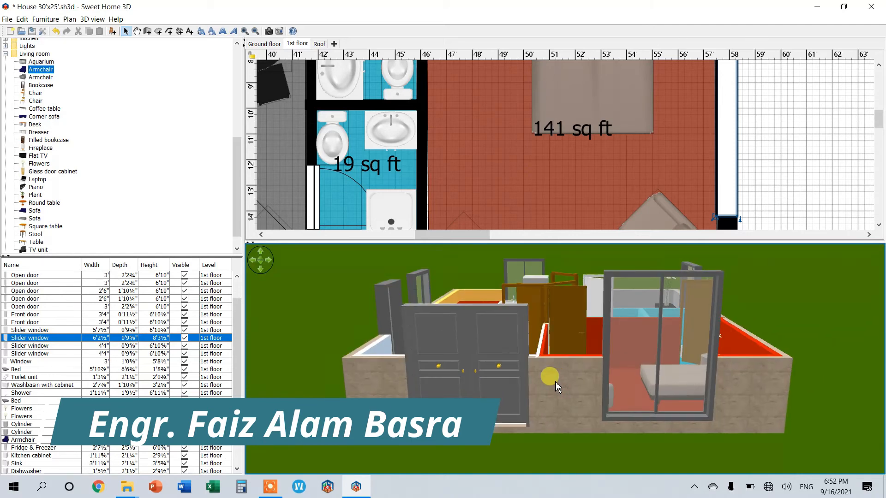
left_click_drag(520, 362, 521, 357)
mouse_move(547, 386)
left_mouse_down()
mouse_move(614, 379)
mouse_move(397, 365)
mouse_move(584, 340)
mouse_move(567, 286)
left_mouse_up()
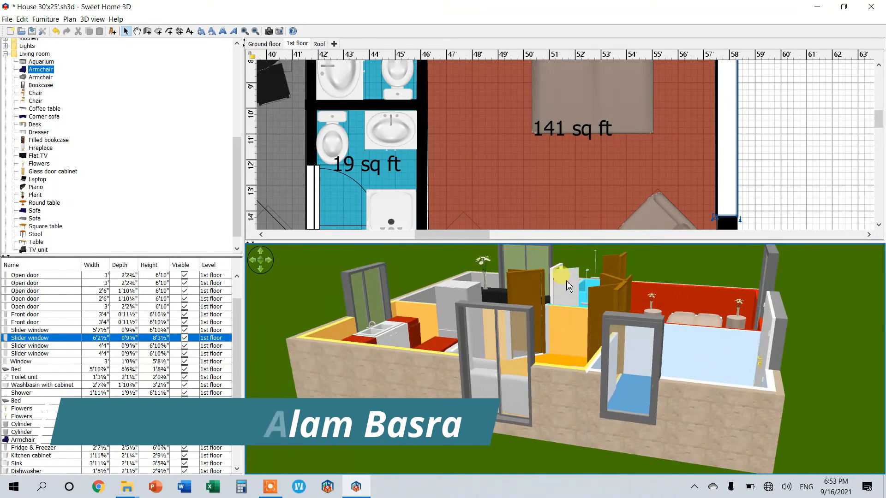
mouse_move(571, 318)
left_mouse_down()
mouse_move(549, 316)
mouse_move(620, 318)
mouse_move(574, 308)
mouse_move(584, 326)
mouse_move(578, 312)
left_mouse_up()
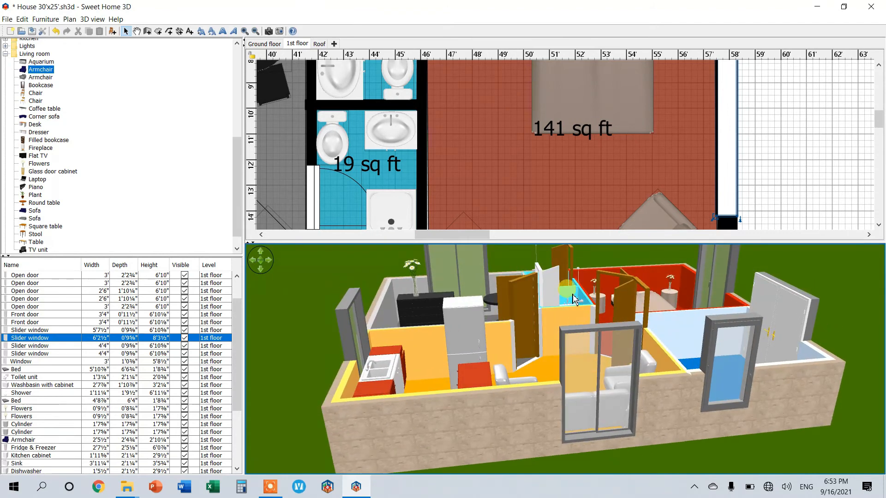
mouse_move(514, 328)
left_mouse_down()
mouse_move(544, 346)
mouse_move(526, 359)
mouse_move(484, 361)
mouse_move(583, 382)
mouse_move(600, 365)
mouse_move(554, 365)
mouse_move(592, 376)
mouse_move(562, 367)
mouse_move(556, 341)
mouse_move(502, 359)
mouse_move(421, 357)
left_mouse_up()
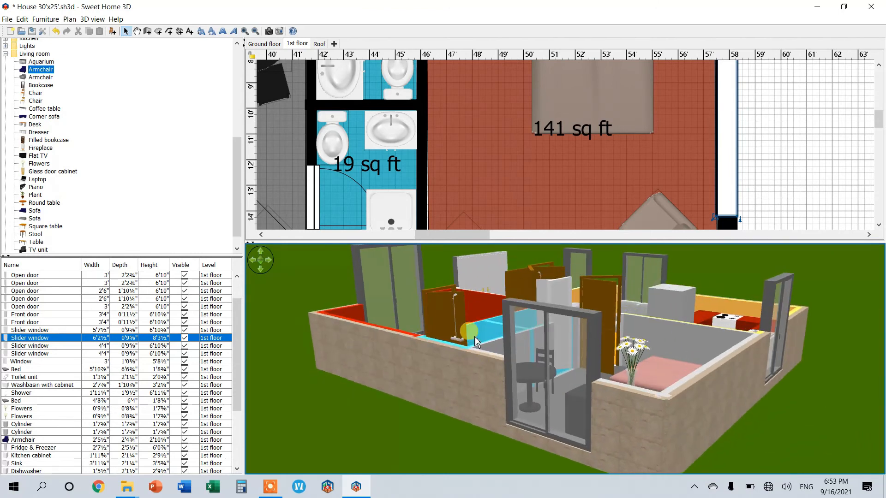
scroll(383, 218, "down", 1)
scroll(384, 221, "down", 8)
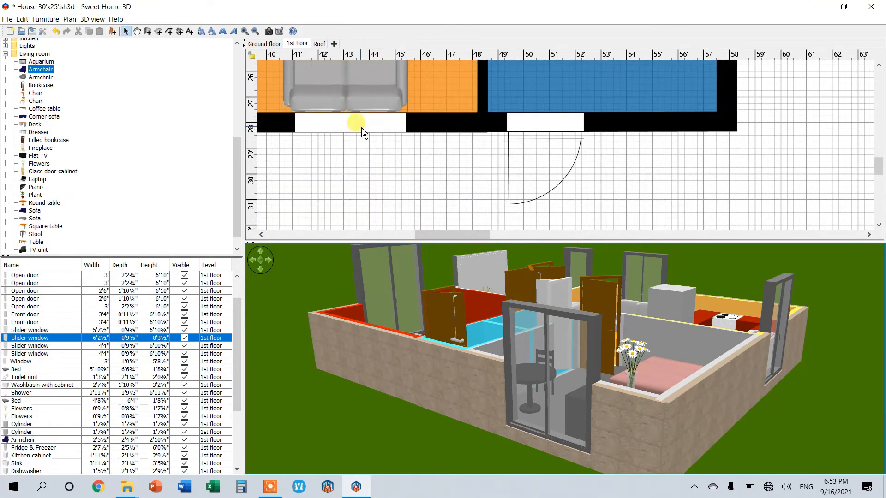
double_click(356, 124)
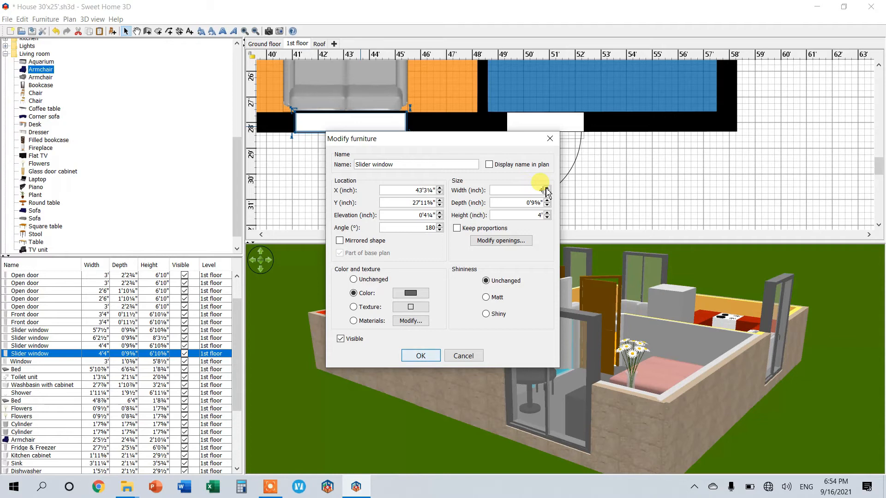
left_click(430, 358)
- Raise the elevation of the 3' wide window in the blue-floored room to 2'9½"
left_click_drag(730, 332, 575, 354)
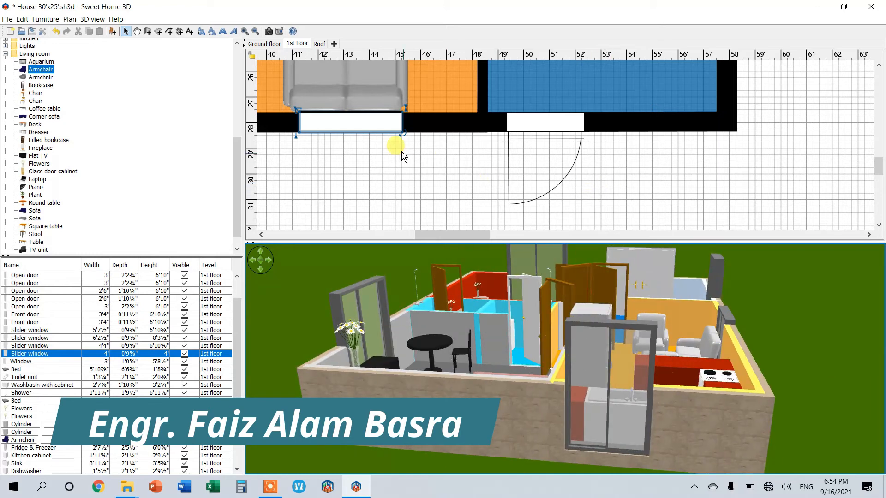
double_click(549, 125)
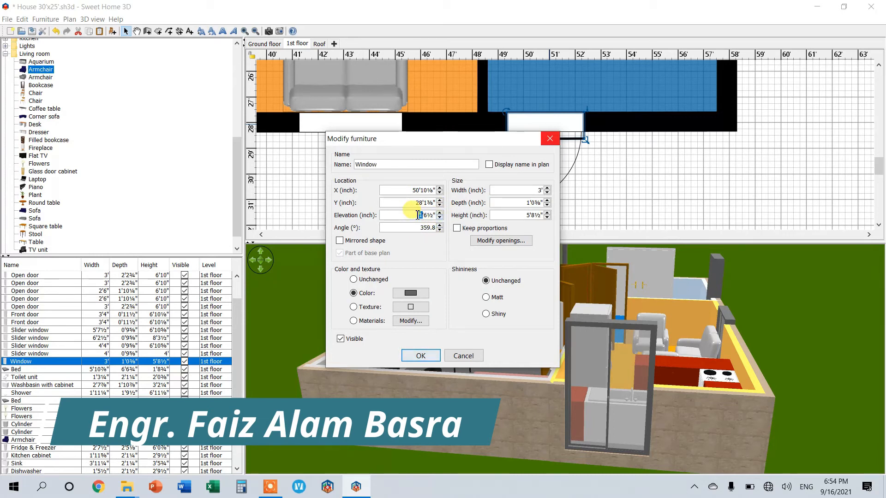
left_click(420, 215)
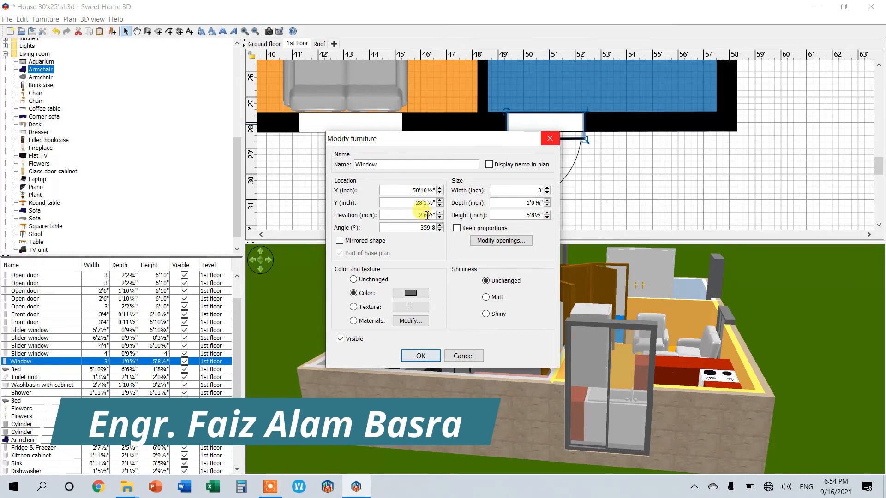
type("9")
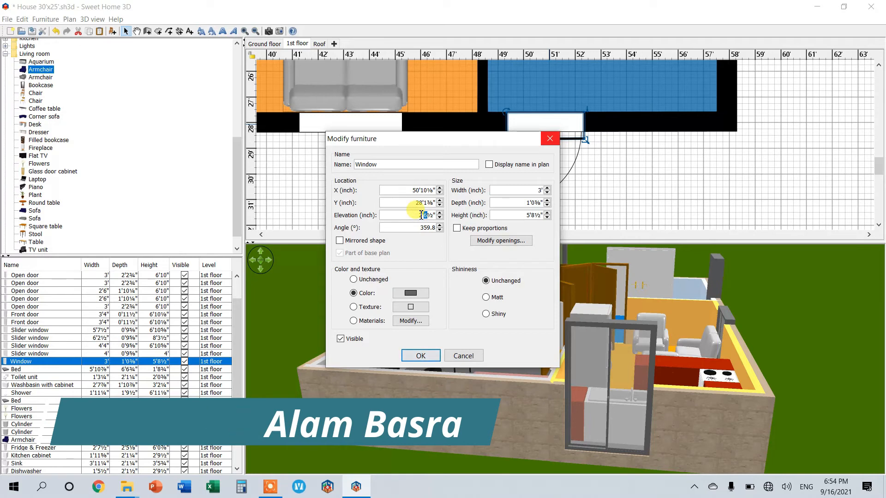
left_click(426, 357)
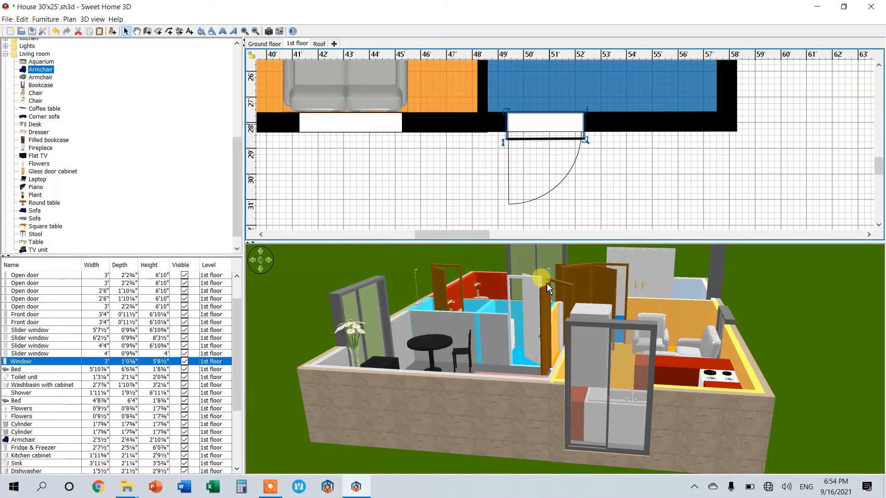
- Set the slider window beside the kitchen sink to an elevation of 2'9" and a height of 3'10⅜"
left_click(453, 194)
scroll(451, 188, "up", 3)
scroll(451, 204, "down", 1)
left_click_drag(455, 234, 414, 233)
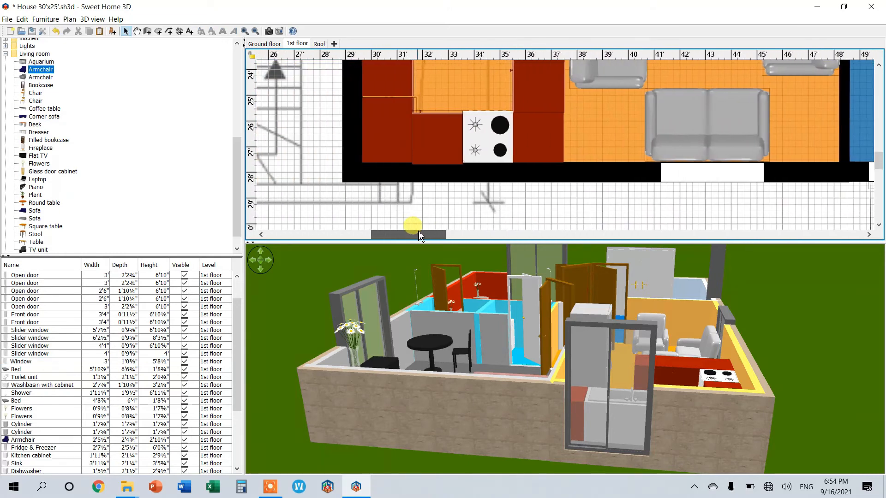
scroll(422, 140, "up", 5)
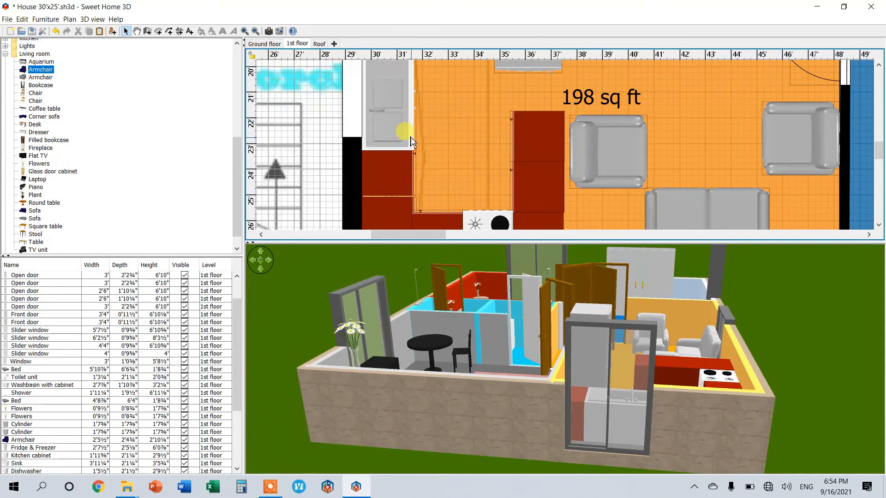
double_click(360, 102)
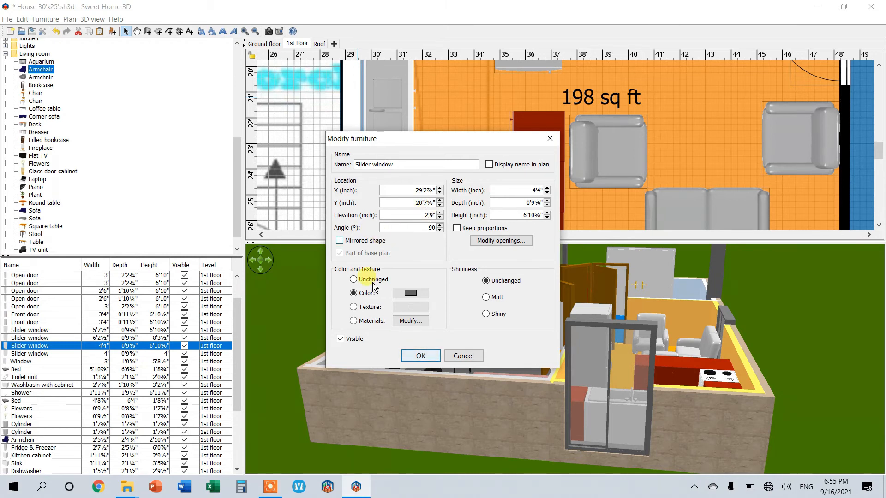
left_click(527, 214)
left_click(436, 360)
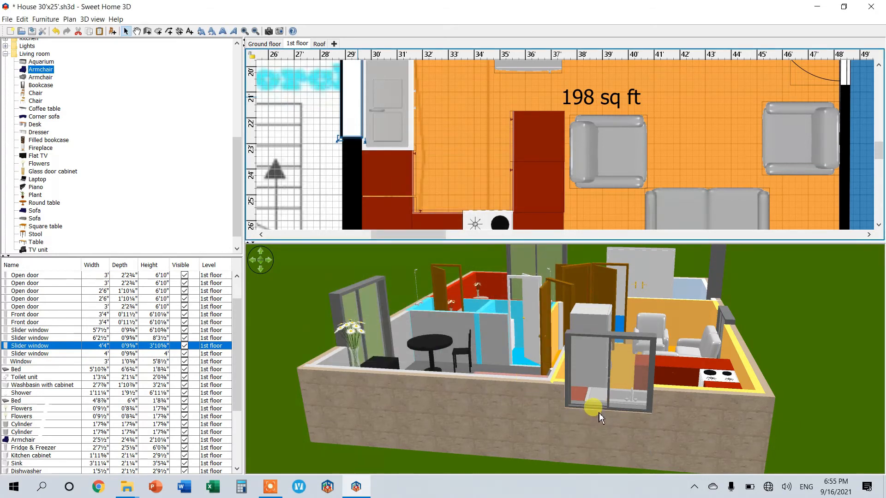
- Raise the elevation of the slider window behind the living room sofa to 3'
mouse_move(625, 430)
left_mouse_down()
mouse_move(620, 376)
mouse_move(556, 379)
mouse_move(501, 409)
mouse_move(616, 401)
mouse_move(592, 406)
mouse_move(619, 397)
mouse_move(632, 378)
mouse_move(677, 387)
mouse_move(500, 392)
mouse_move(521, 390)
mouse_move(537, 420)
mouse_move(567, 424)
left_mouse_up()
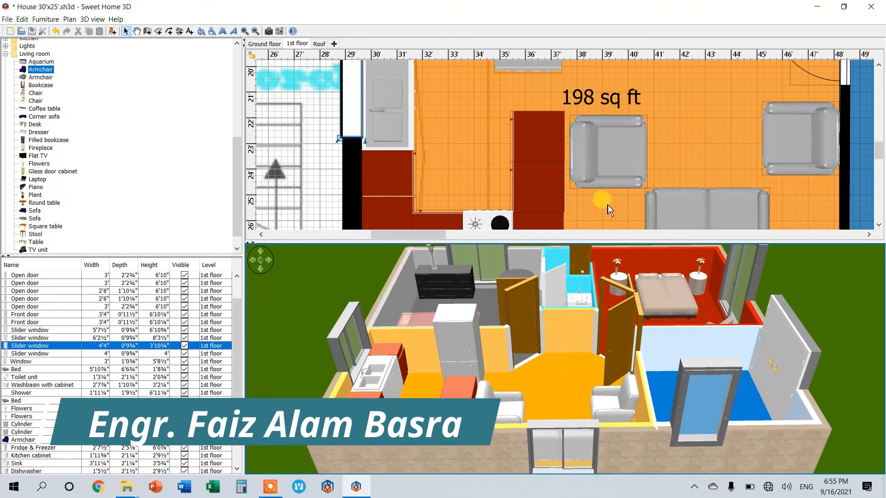
scroll(636, 138, "down", 3)
double_click(684, 220)
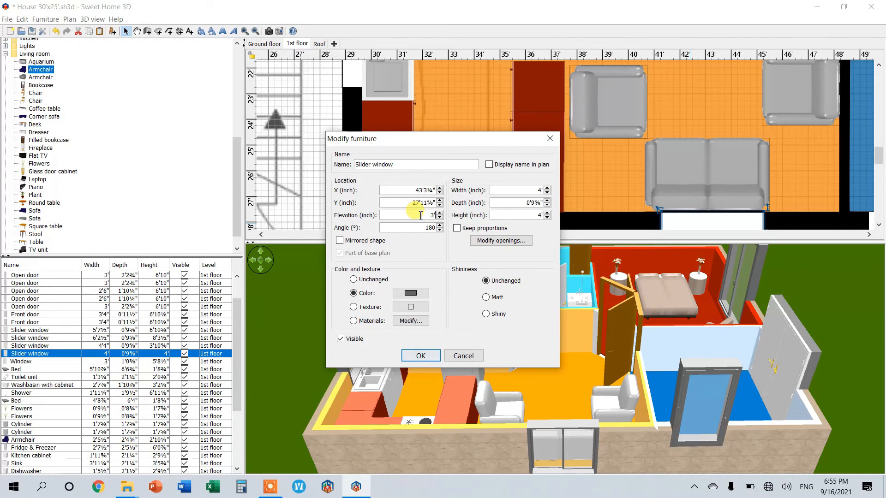
left_click(427, 356)
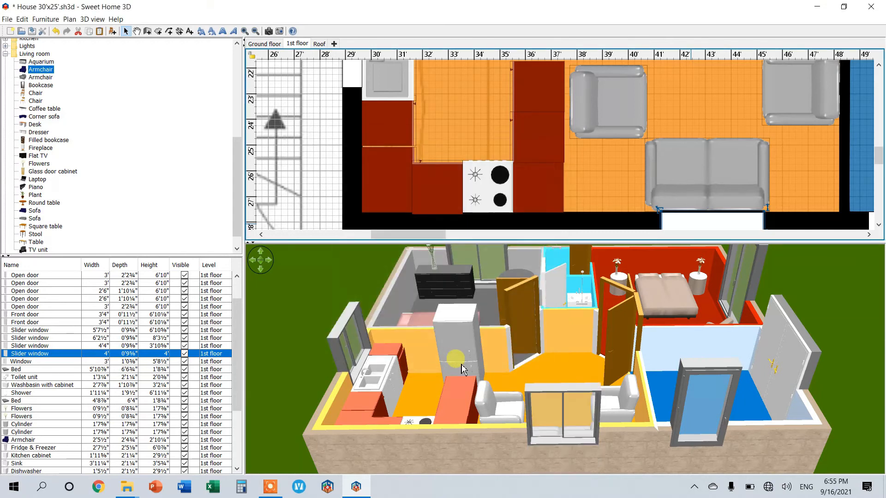
left_click_drag(539, 434, 552, 366)
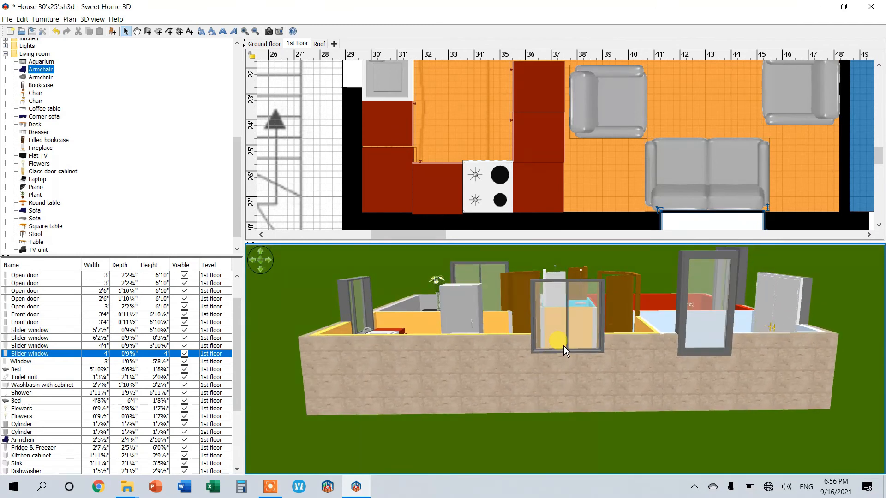
- Review the size and elevation settings of the slider window behind the living room sofa
left_click(684, 224)
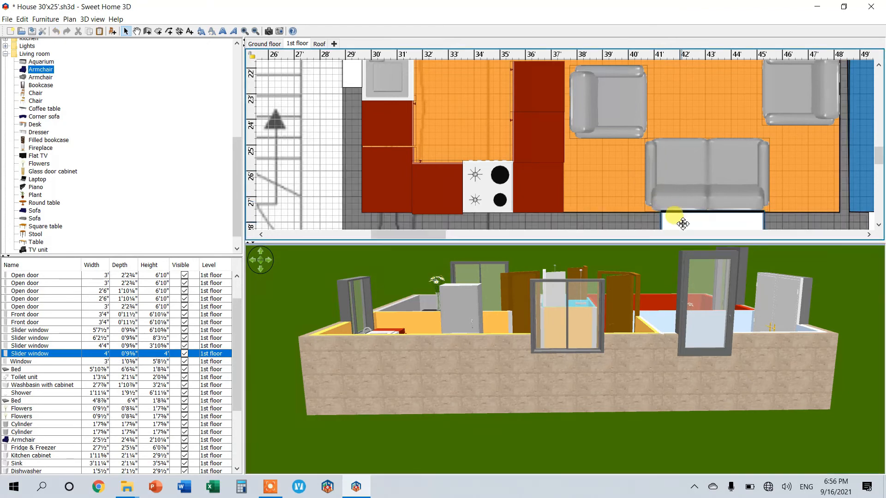
double_click(683, 224)
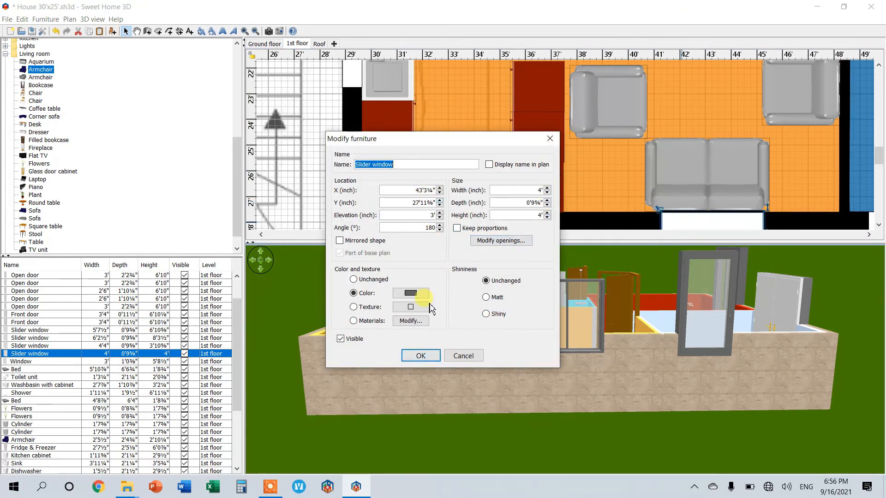
left_click(421, 355)
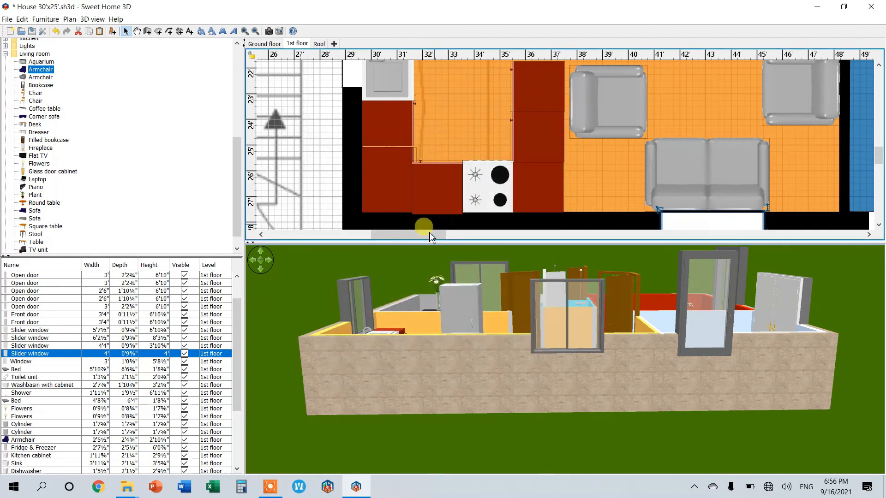
- Review the size and elevation settings of the slider window in the grey-floored bedroom's outer wall
left_click_drag(365, 336, 436, 357)
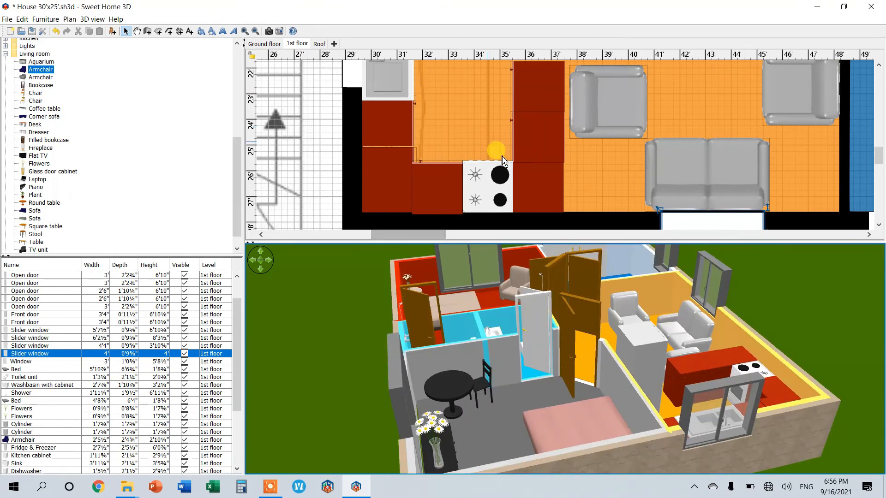
scroll(522, 151, "up", 2)
scroll(522, 148, "up", 8)
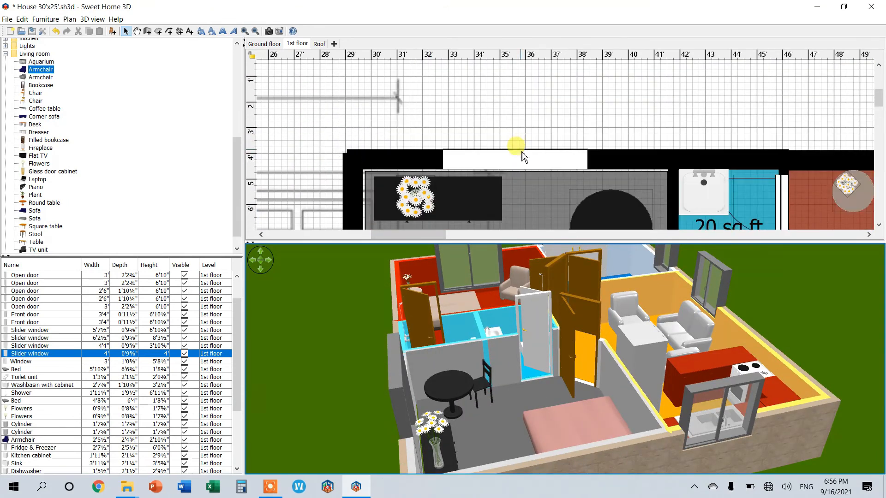
left_click(520, 159)
double_click(520, 158)
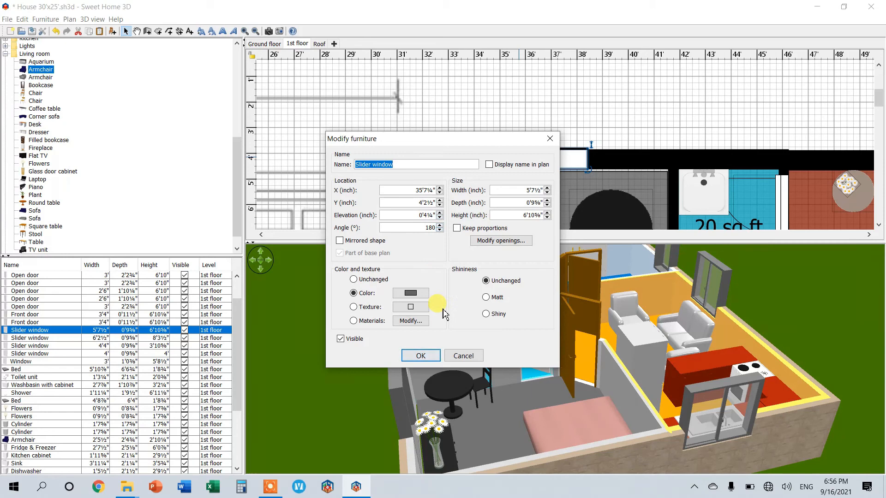
left_click(421, 356)
- Set the height of the slider window in the red-floored bedroom to 6'3½"
left_click_drag(432, 304, 601, 317)
scroll(652, 170, "down", 2)
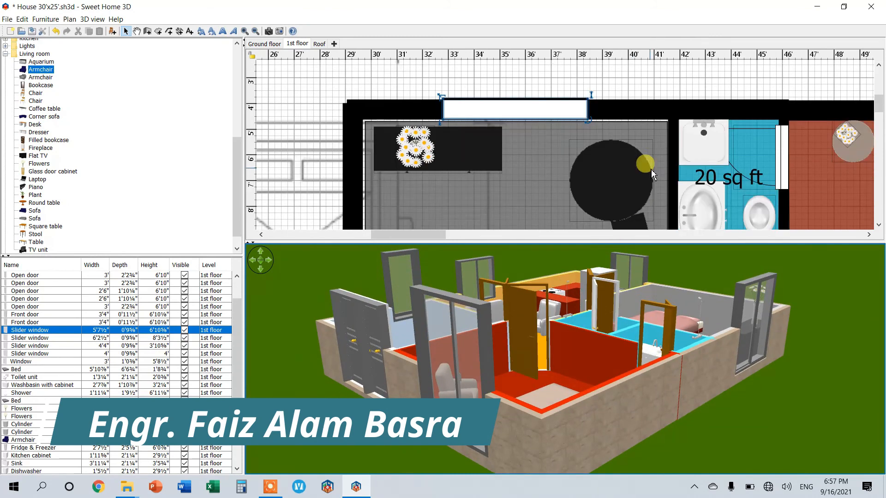
scroll(652, 170, "down", 2)
scroll(789, 210, "down", 1)
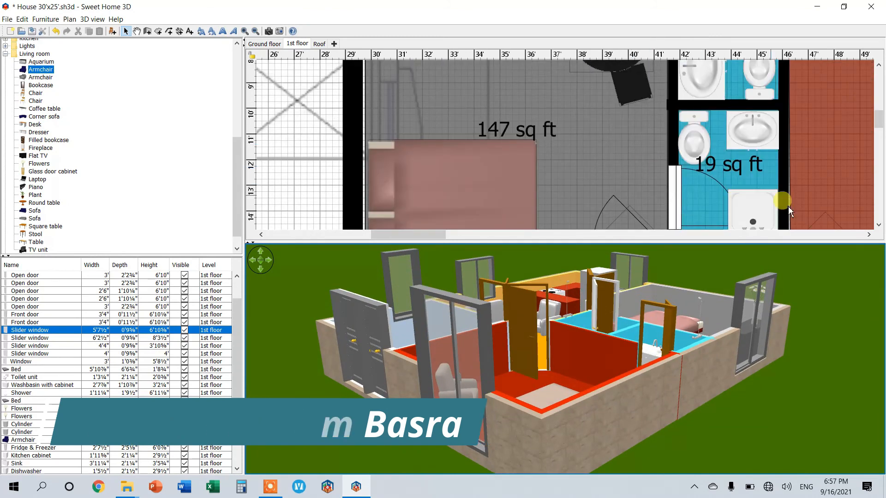
left_click_drag(425, 234, 495, 236)
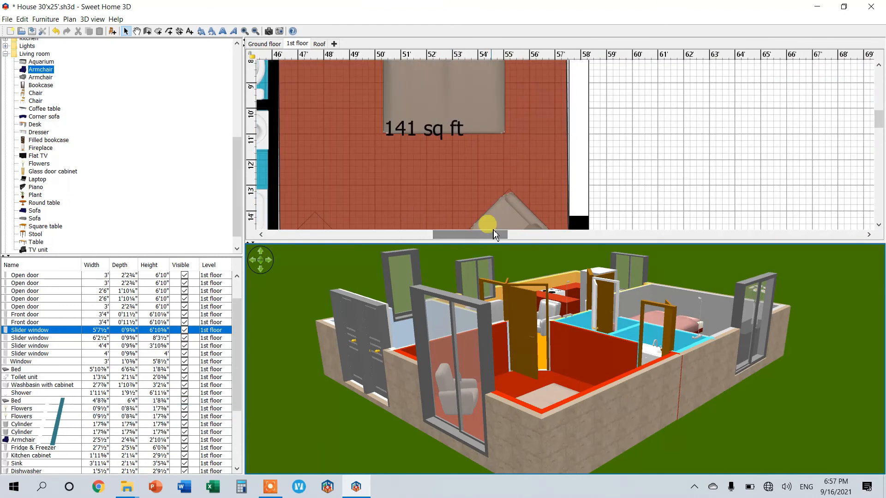
double_click(584, 153)
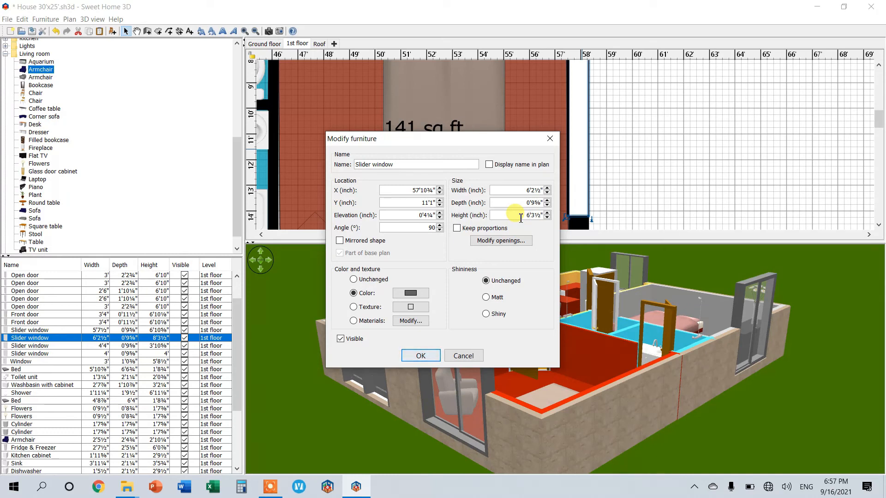
left_click(420, 356)
mouse_move(438, 370)
left_mouse_down()
mouse_move(467, 388)
mouse_move(464, 367)
mouse_move(572, 383)
mouse_move(526, 372)
mouse_move(581, 382)
mouse_move(572, 372)
mouse_move(597, 375)
mouse_move(469, 346)
mouse_move(495, 373)
mouse_move(653, 405)
left_mouse_up()
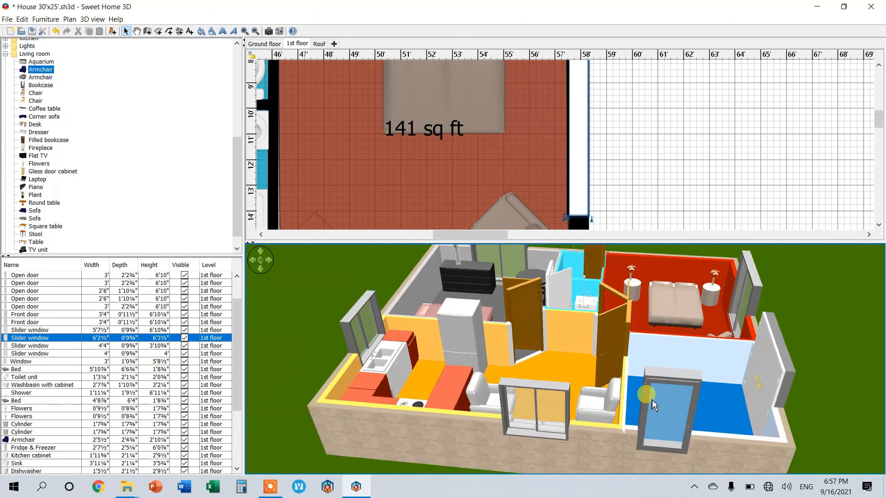
left_click_drag(734, 399, 795, 383)
mouse_move(749, 366)
left_mouse_down()
mouse_move(761, 370)
mouse_move(571, 373)
mouse_move(544, 347)
left_mouse_up()
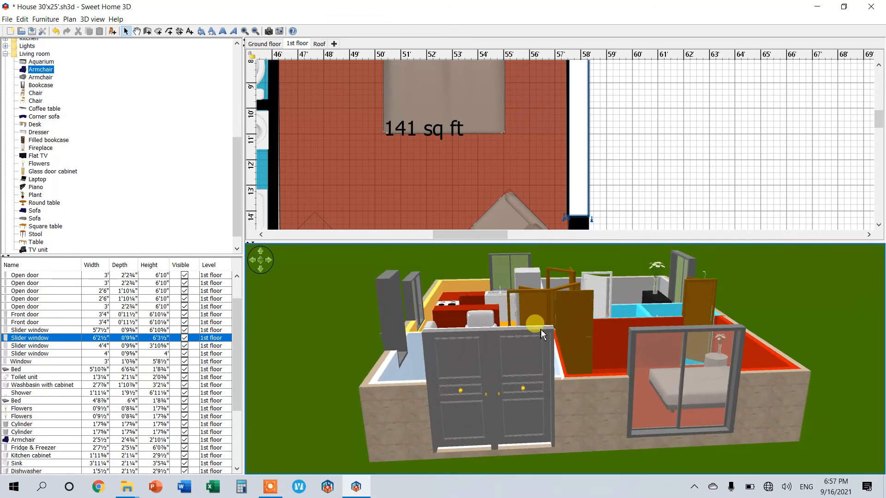